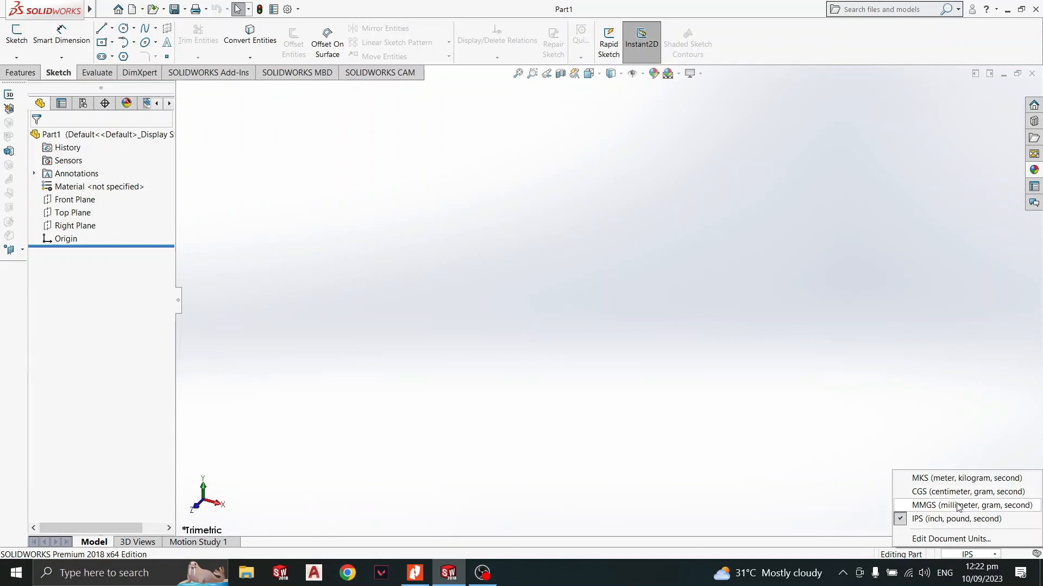
Set the document units to MMGS and start a sketch on the Front Plane.
click(961, 505)
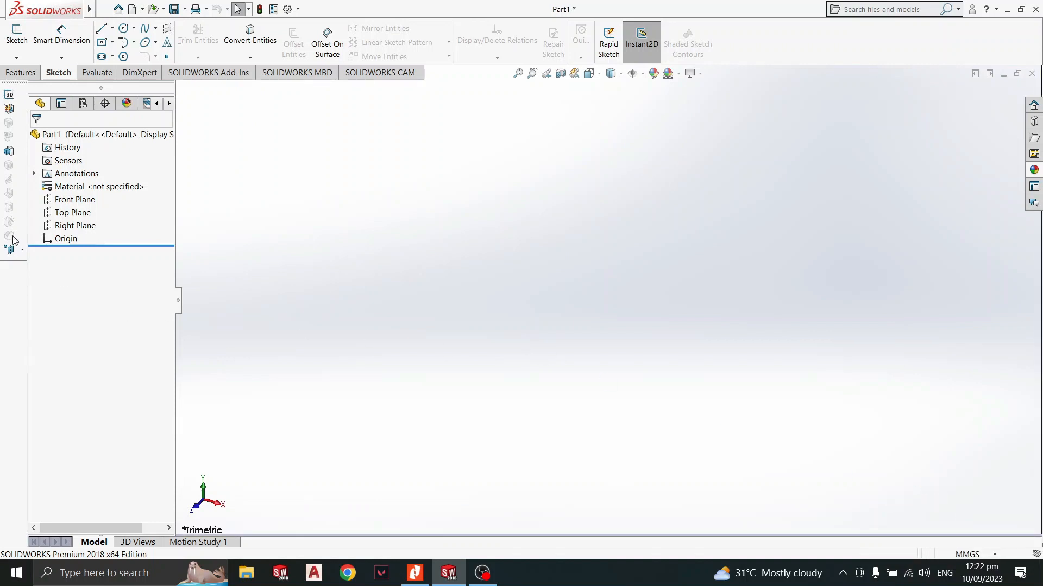
click(74, 200)
click(76, 180)
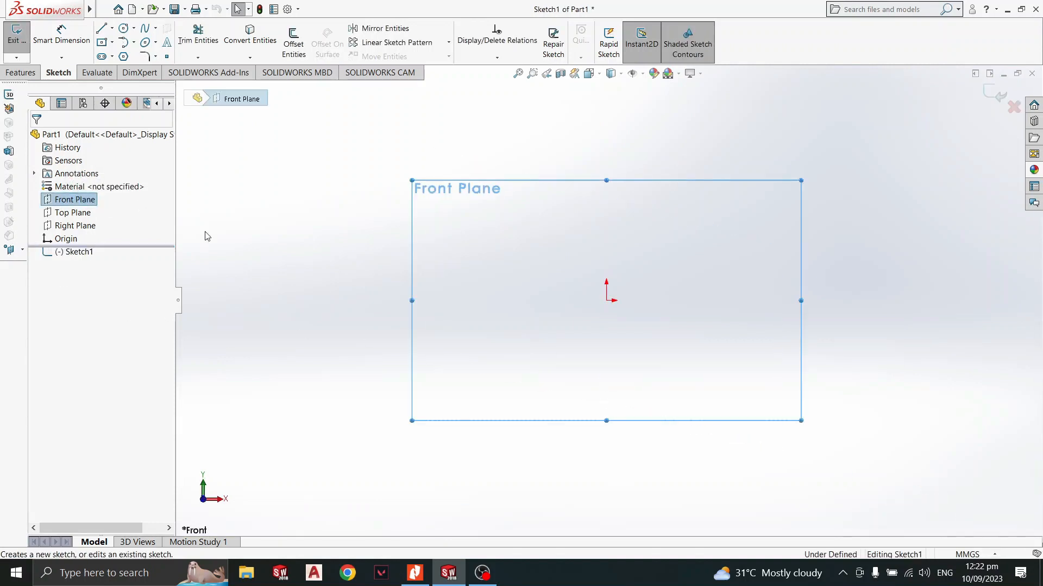
Check the Exercise-24 drawing in Nitro Pro and sketch a center rectangle on the origin, about 126 by 78 mm.
key(alt+Tab)
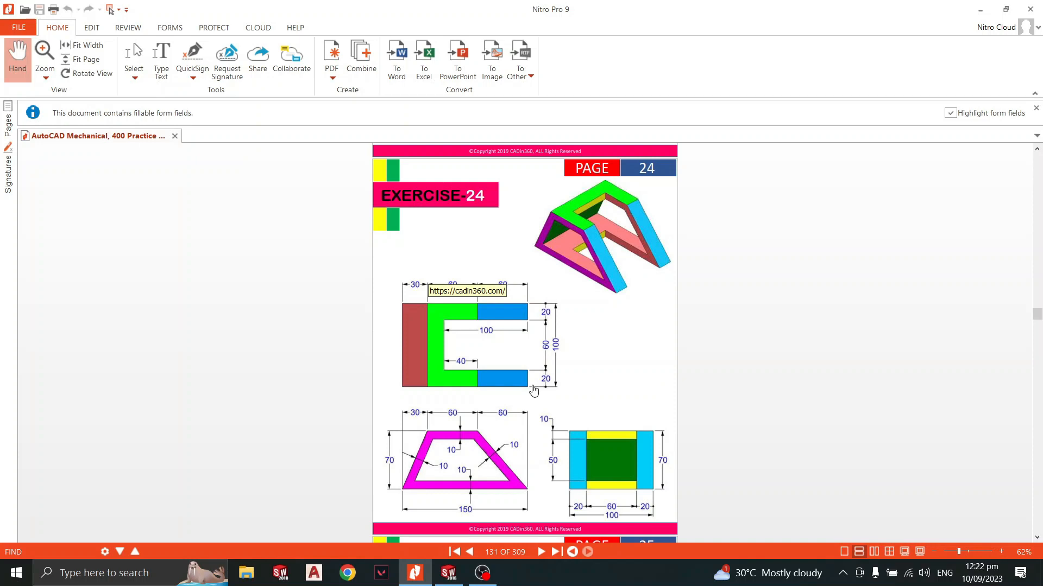
key(alt+Tab)
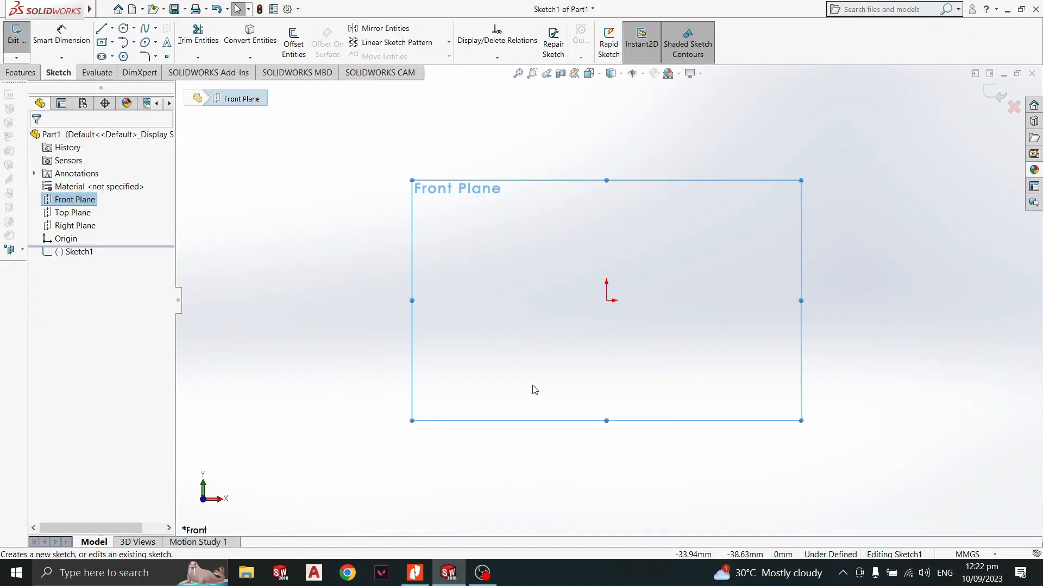
click(353, 268)
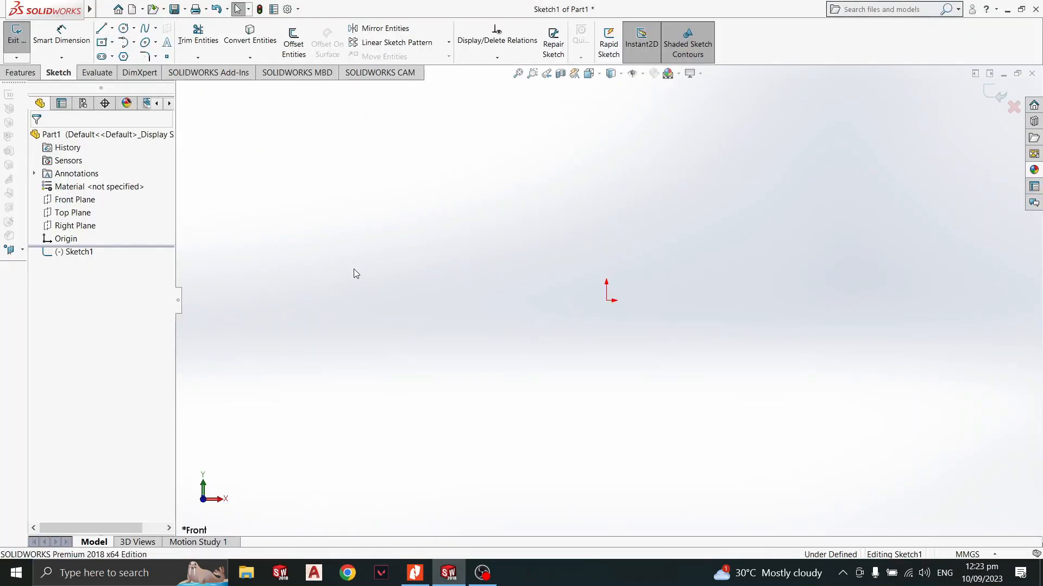
click(120, 44)
click(112, 42)
click(120, 70)
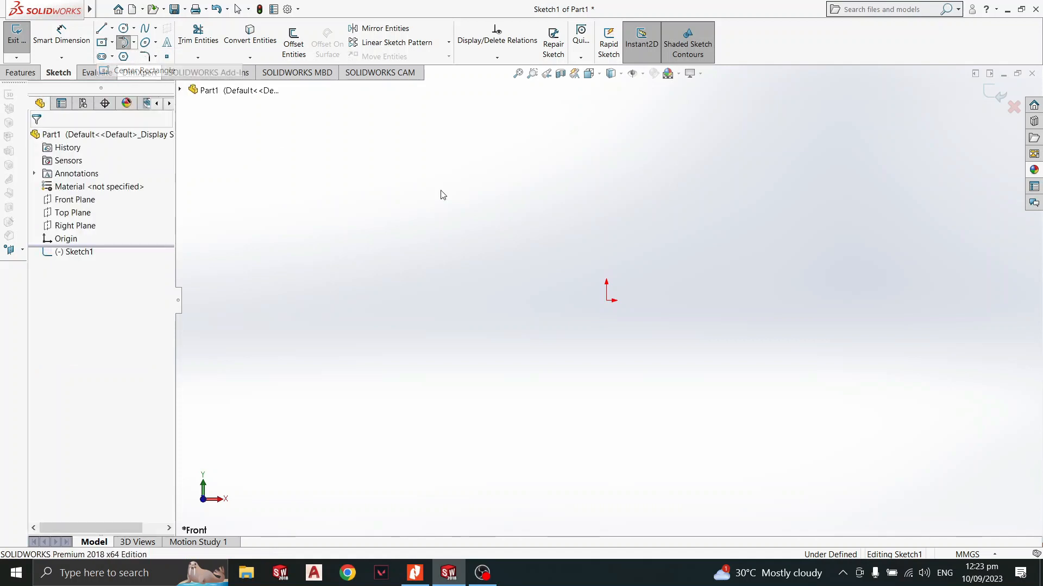
click(607, 300)
click(745, 229)
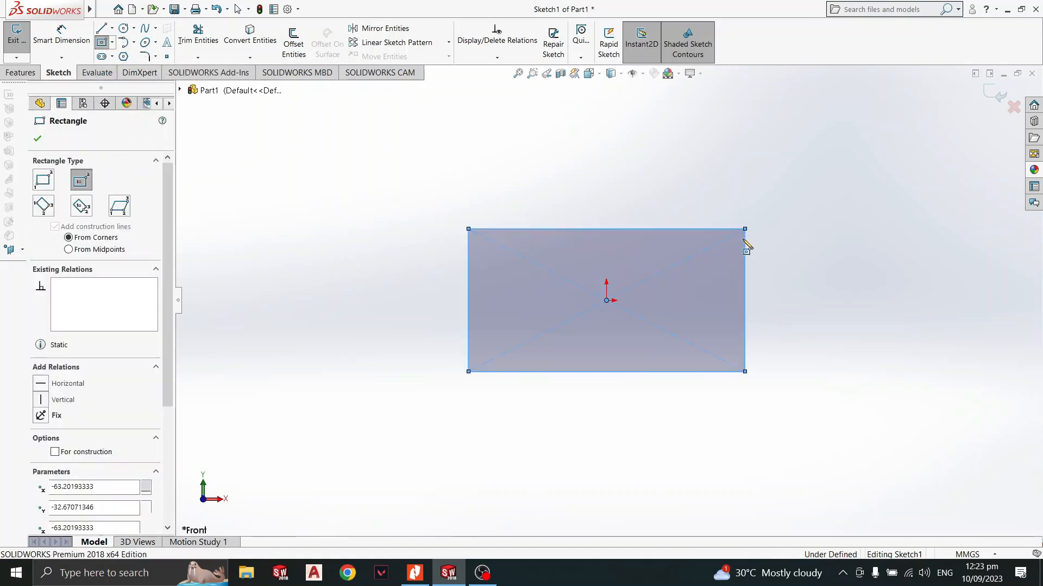
key(Escape)
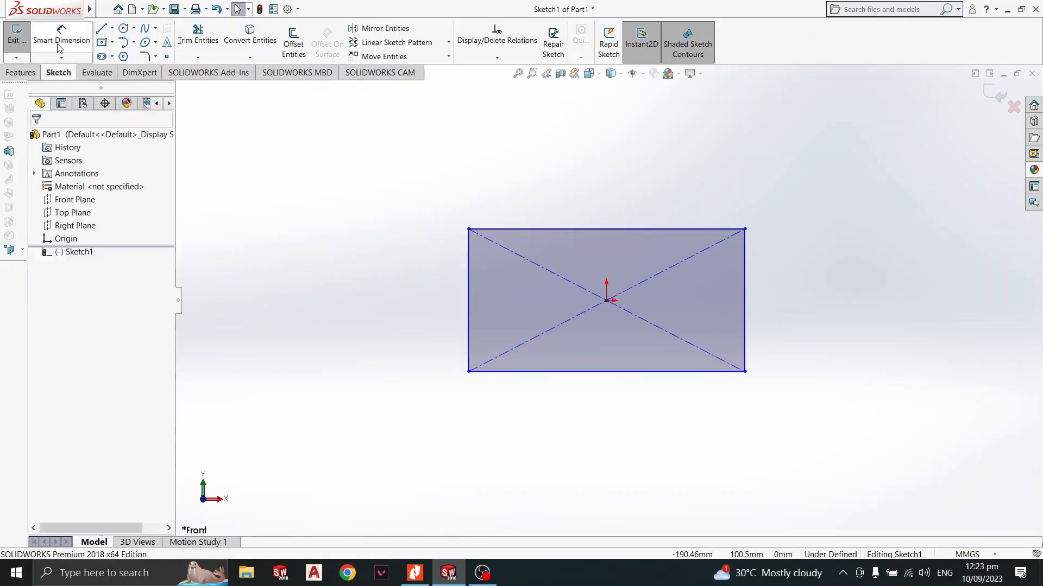
Dimension the rectangle's lower edge and set its width to 150 mm.
click(59, 43)
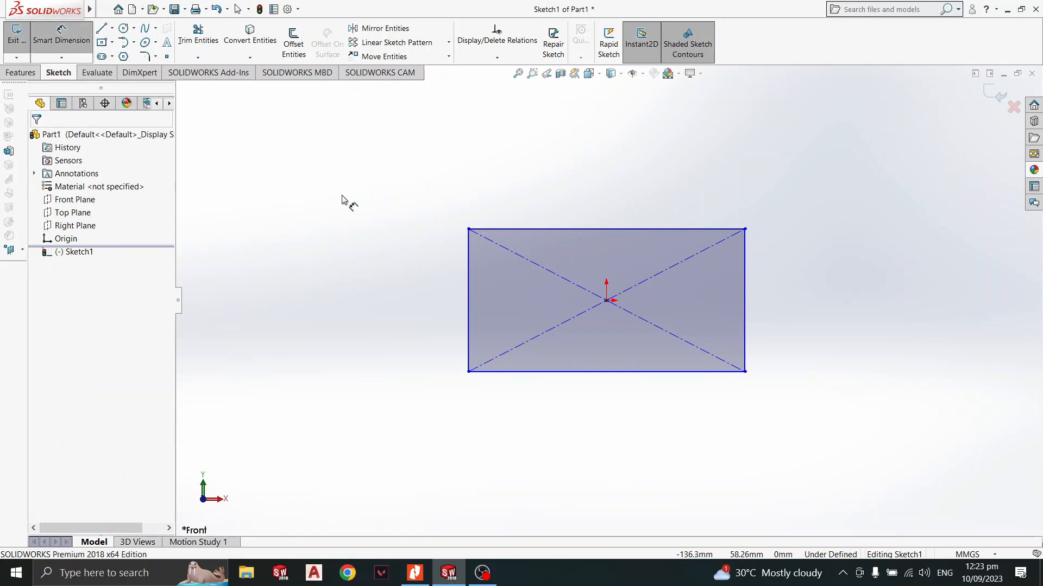
click(623, 374)
click(607, 402)
text(15)
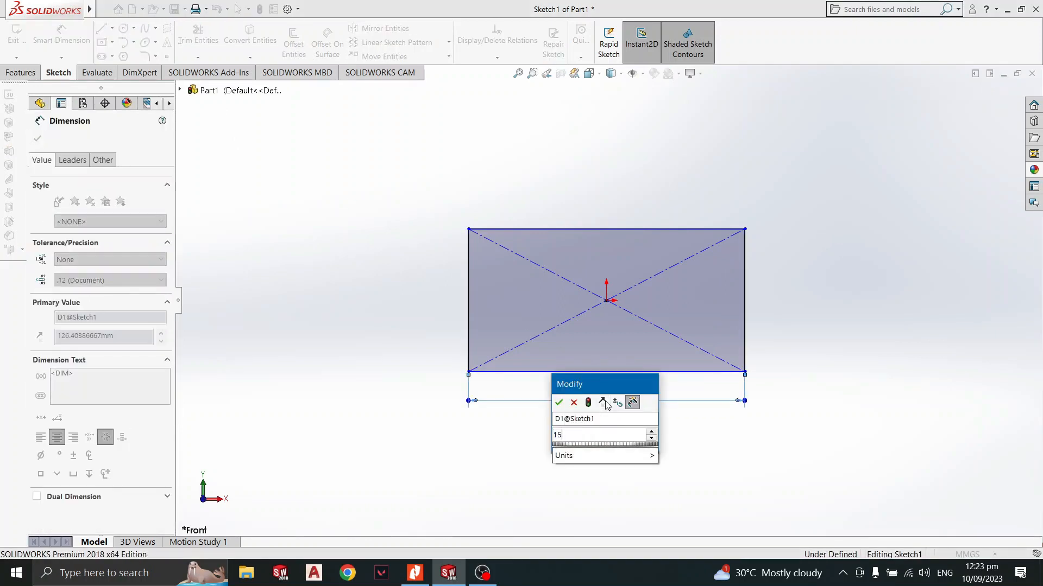
text(0)
key(Return)
key(Escape)
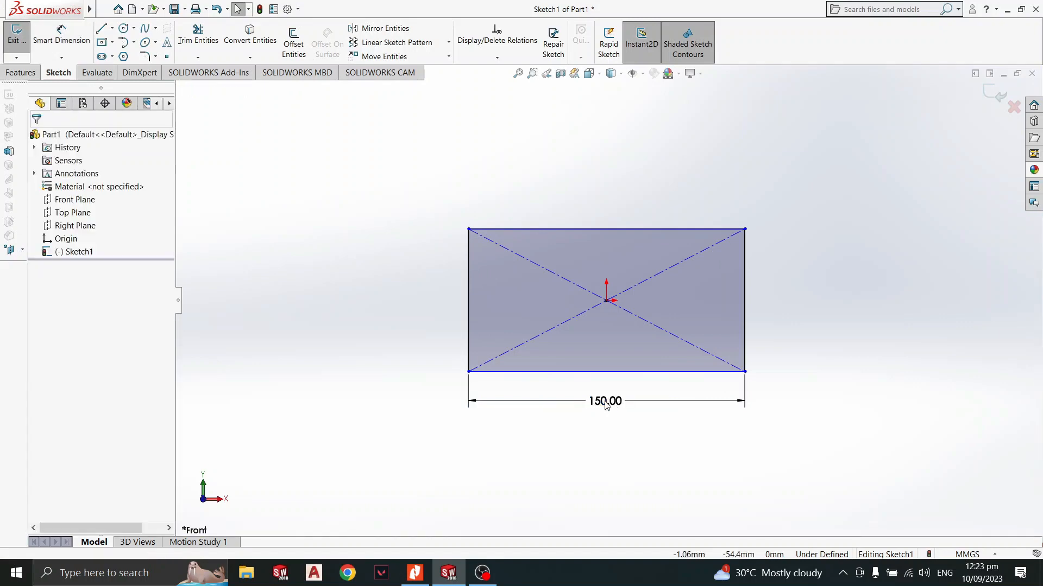
Dimension the rectangle's left edge and set its height to 70 mm, per the exercise drawing.
key(alt+Tab)
key(alt+Tab)
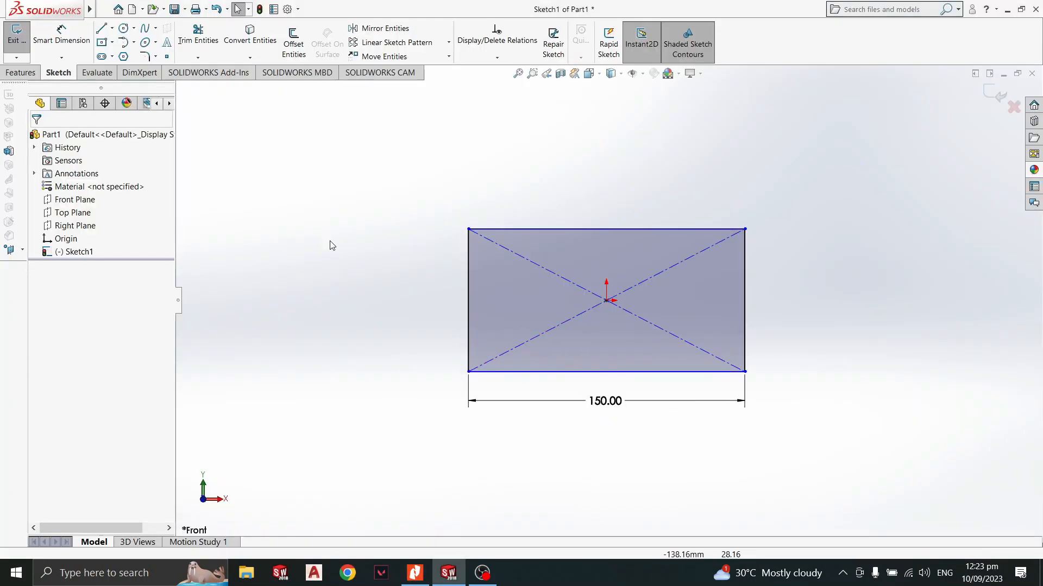
click(61, 32)
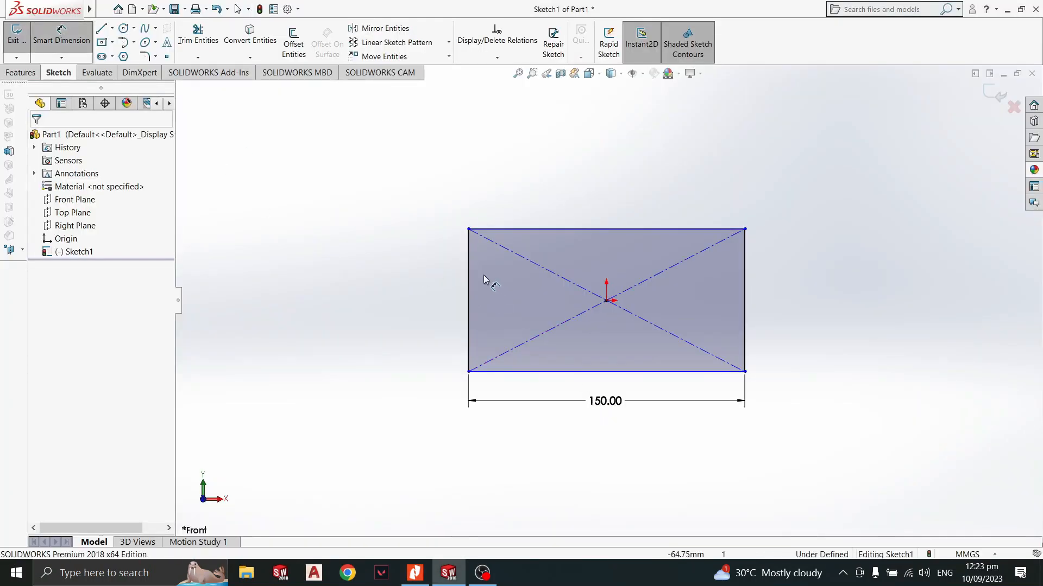
click(470, 256)
click(429, 283)
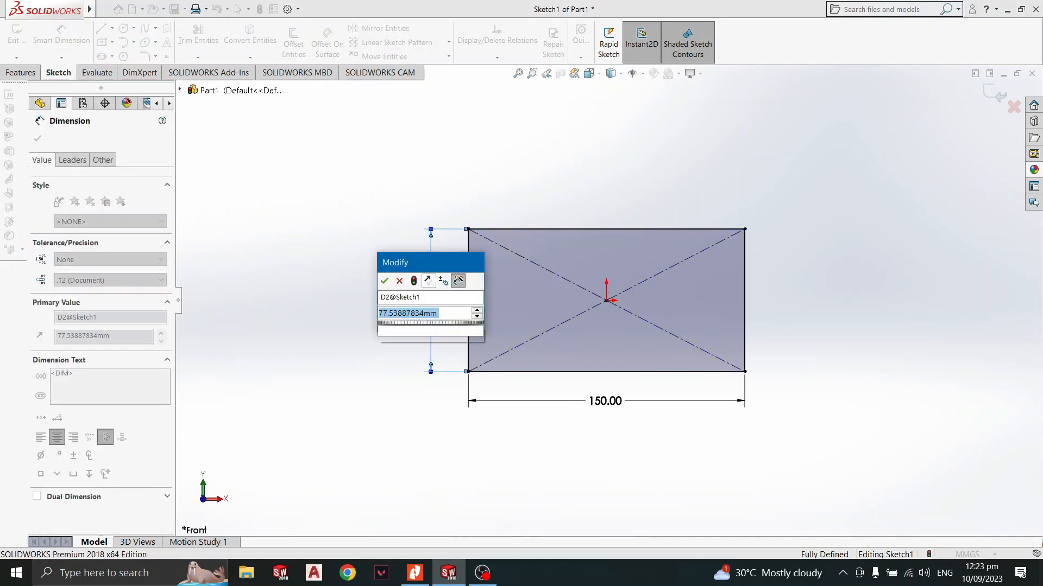
text(70)
key(Return)
key(Escape)
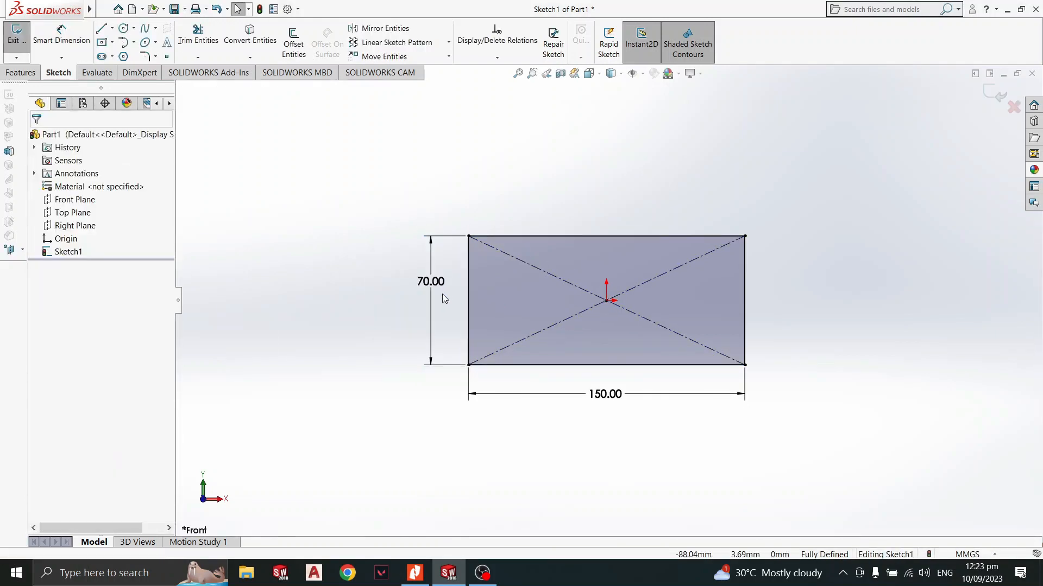
Consult the Exercise-24 drawing and place two sketch points on the rectangle's upper edge, at about X -62 and X -24 mm.
key(alt+Tab)
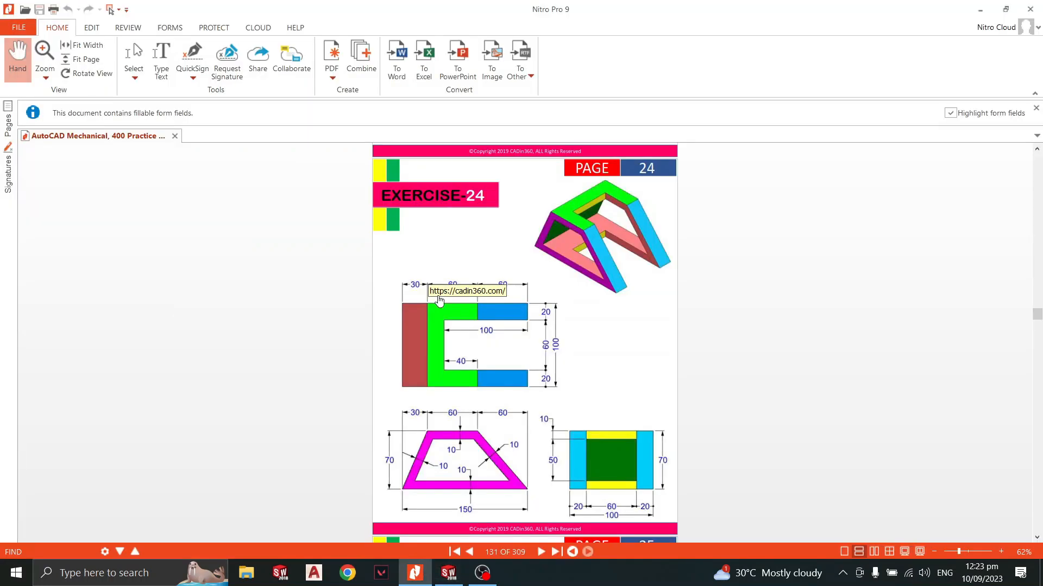
key(alt+Tab)
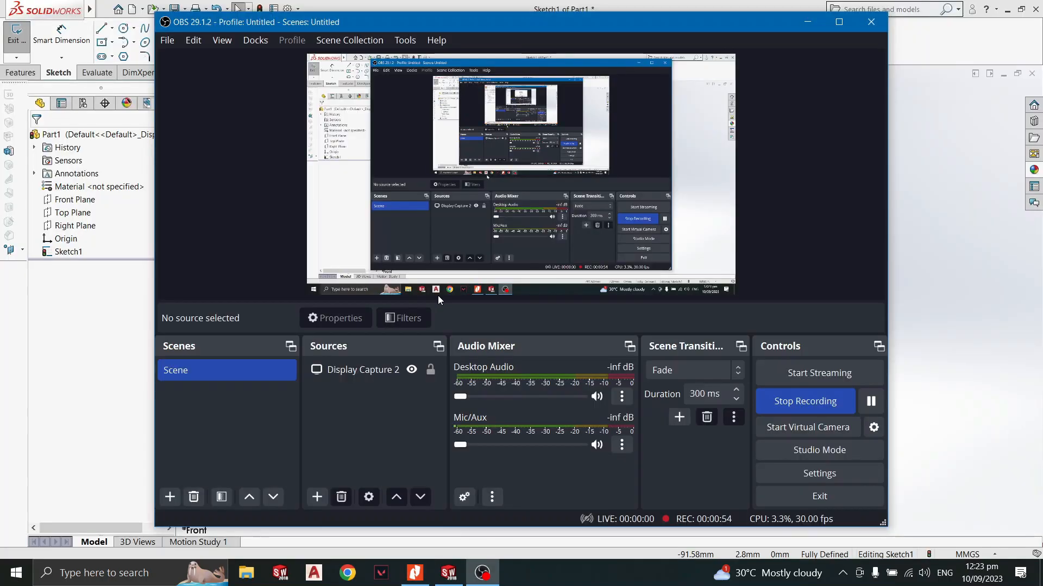
key(alt+Tab)
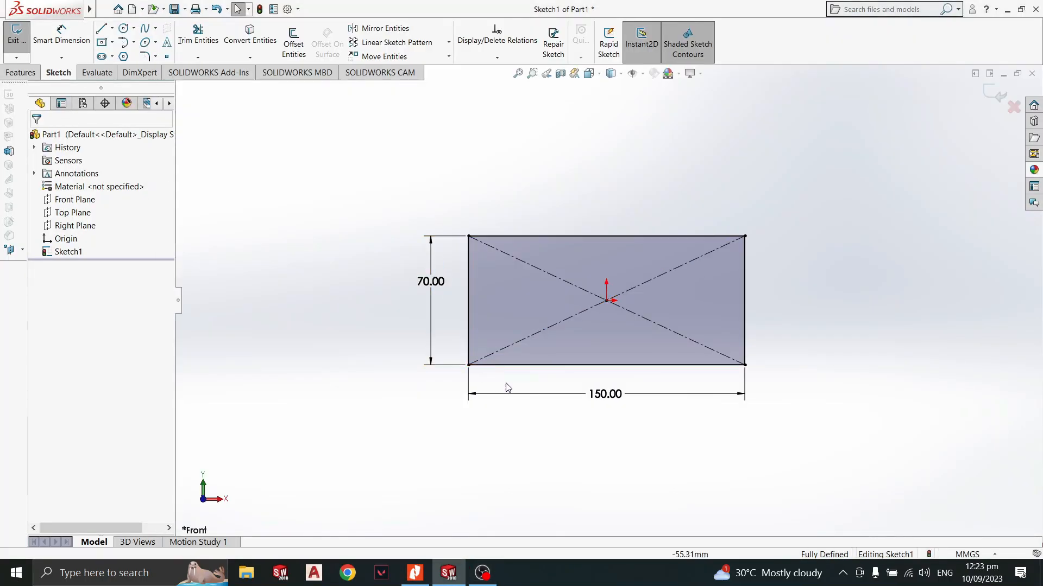
click(409, 578)
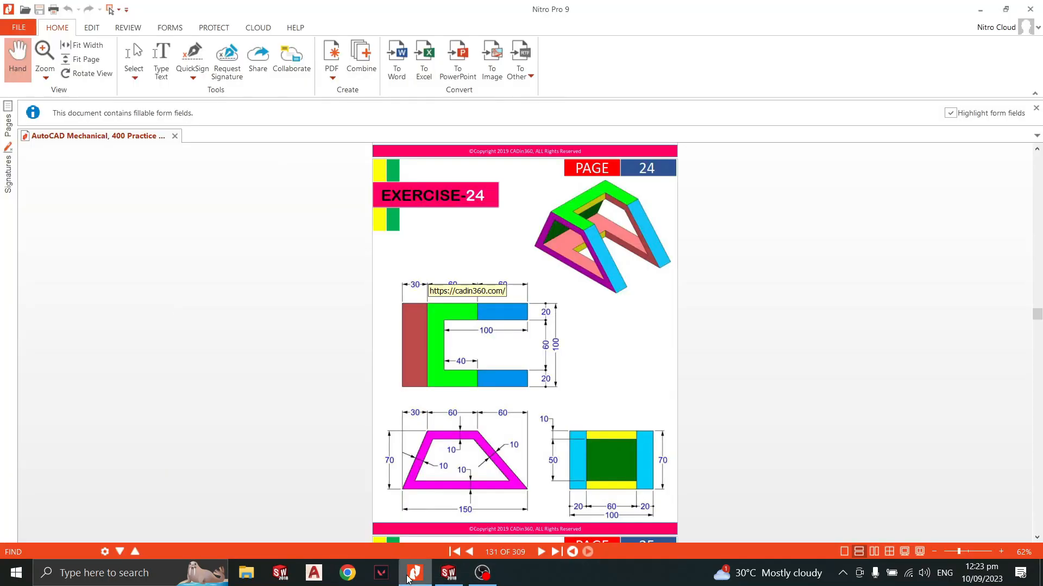
click(448, 575)
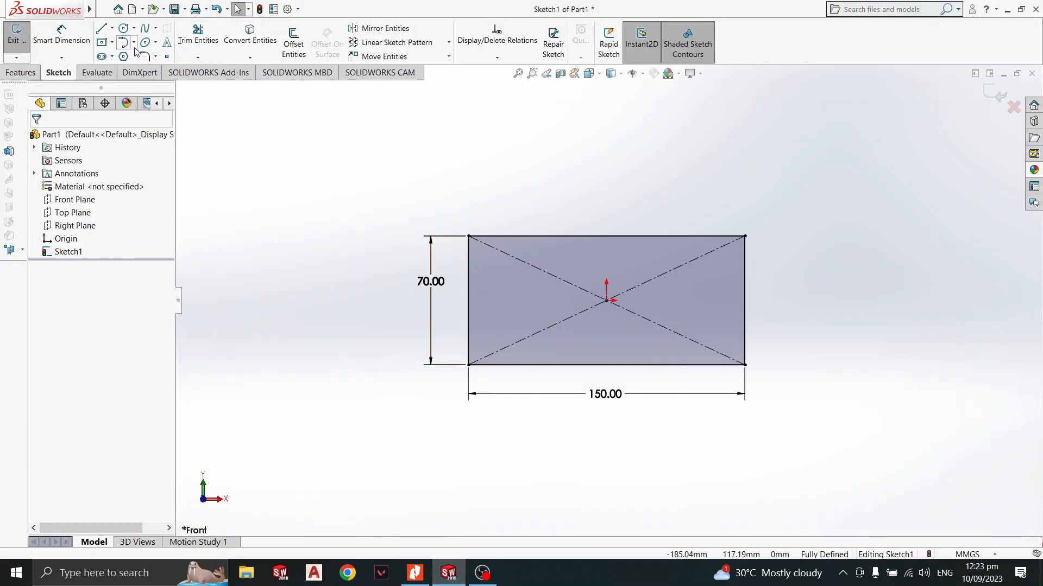
click(167, 56)
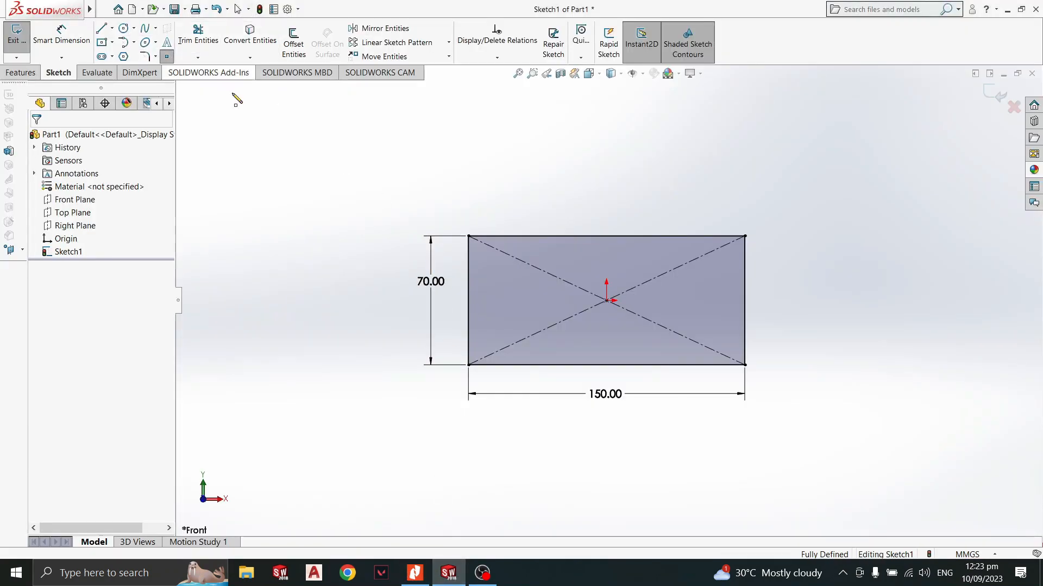
click(492, 238)
key(alt+Tab)
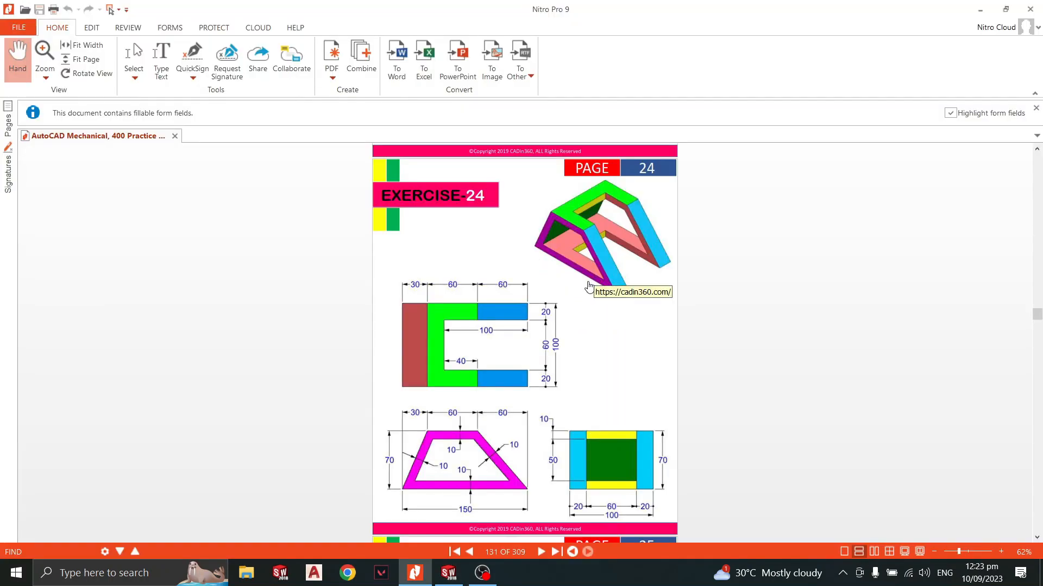
key(alt+Tab)
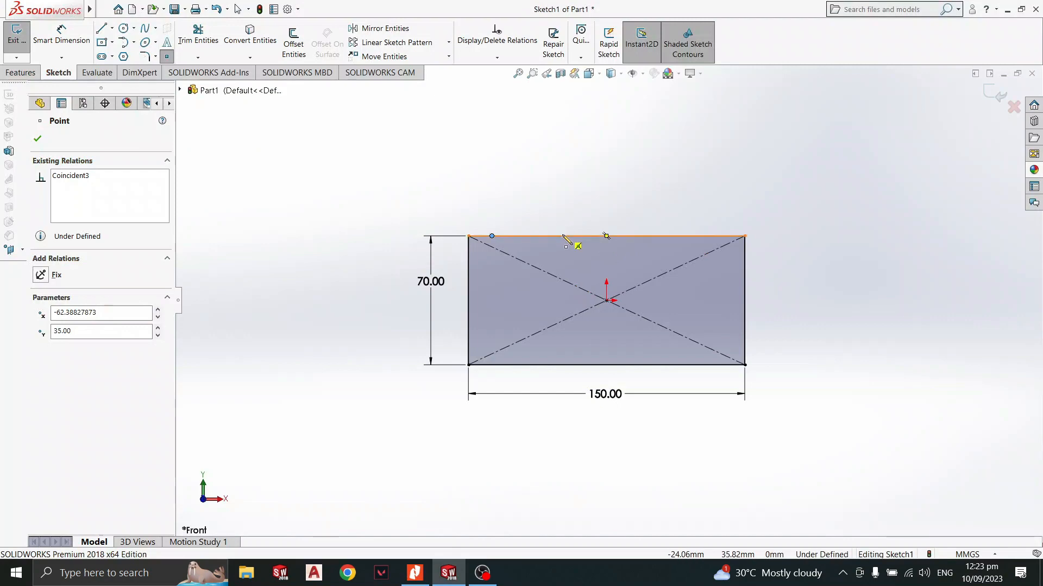
key(alt+Tab)
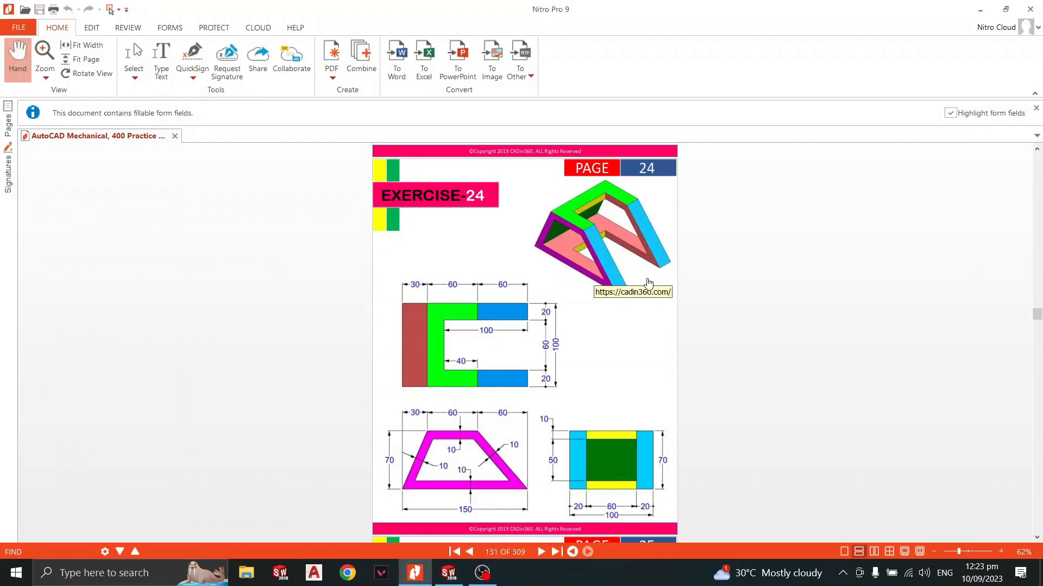
key(alt)
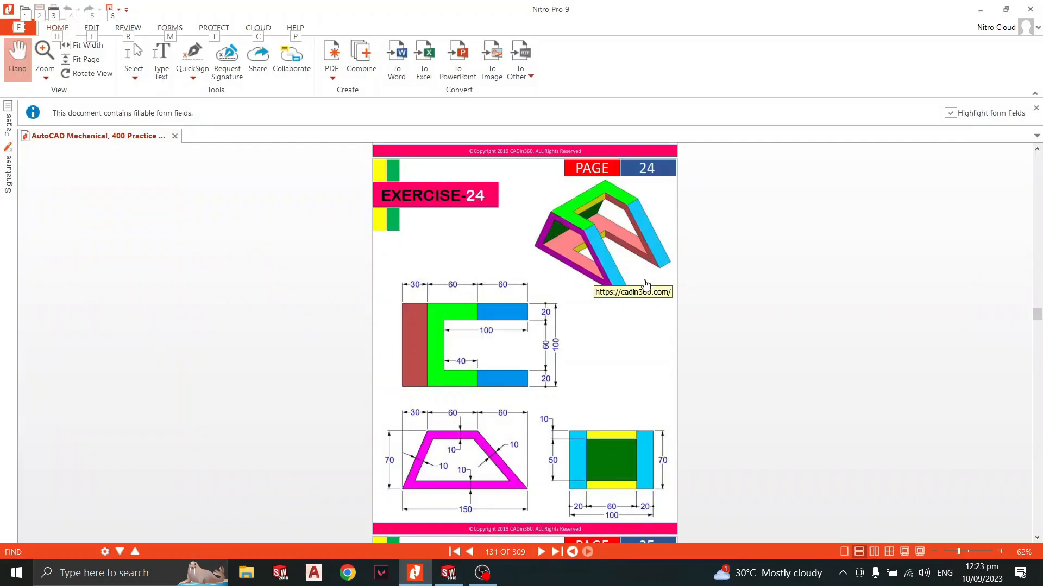
key(alt+Tab)
click(367, 295)
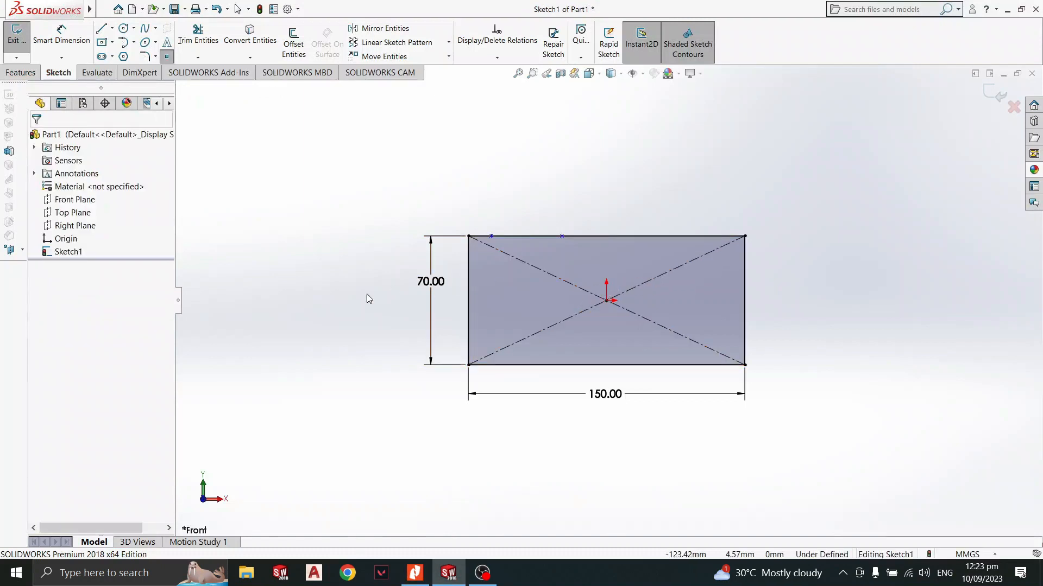
Dimension the first point 30 mm from the rectangle's upper-left corner.
right_drag(243, 343, 245, 304)
click(492, 236)
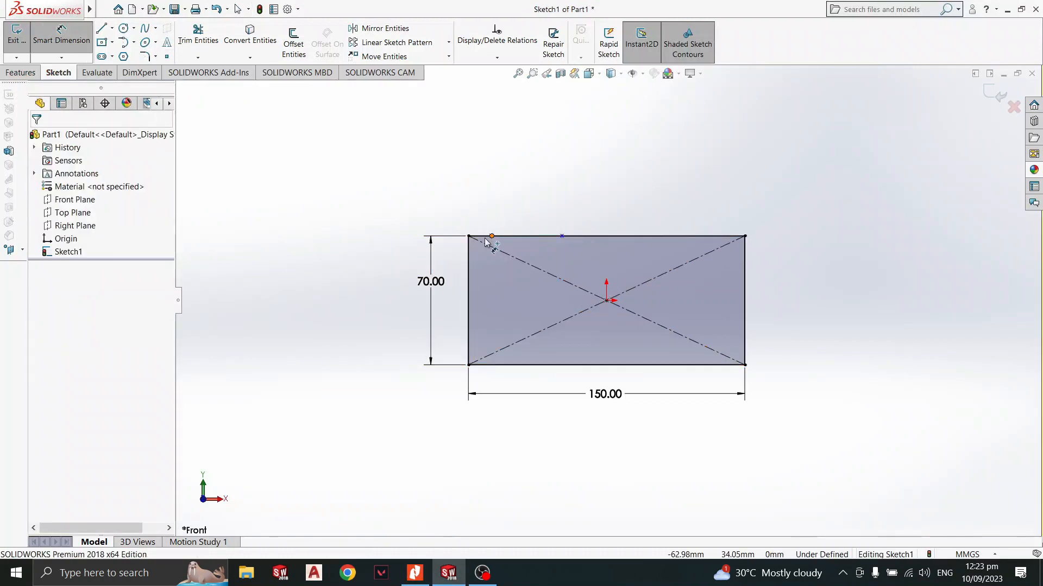
click(468, 237)
click(482, 220)
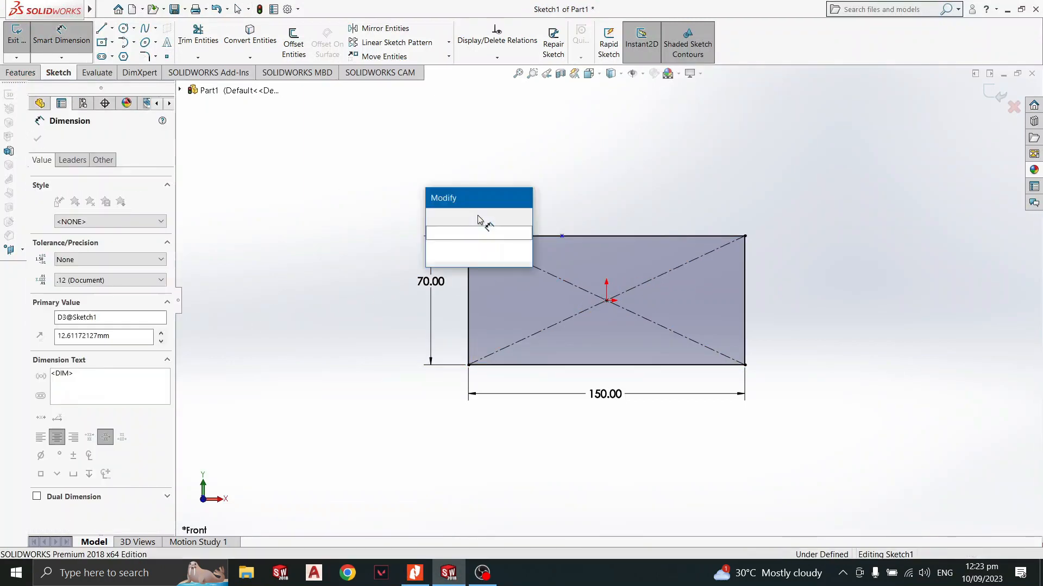
text(30)
key(Return)
key(Escape)
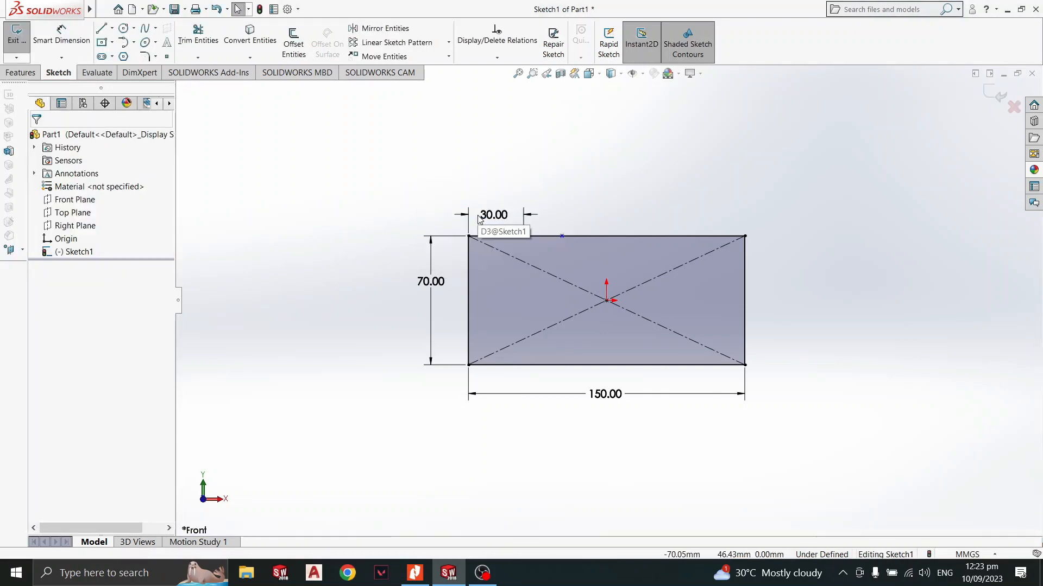
Recheck the exercise drawing and dimension the distance between the two points on the upper edge as 60 mm.
key(alt+Tab)
key(alt+Tab)
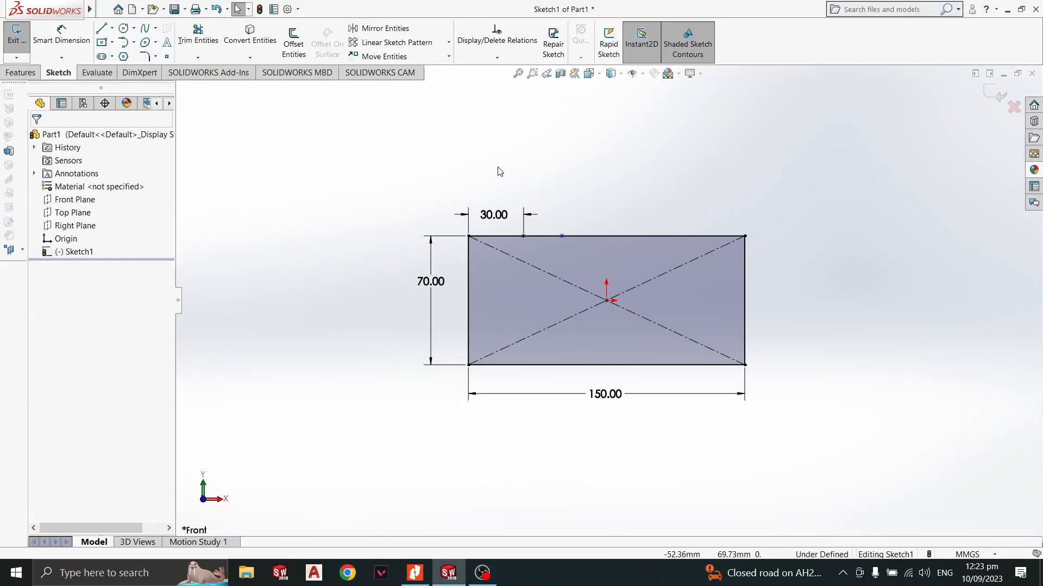
click(62, 34)
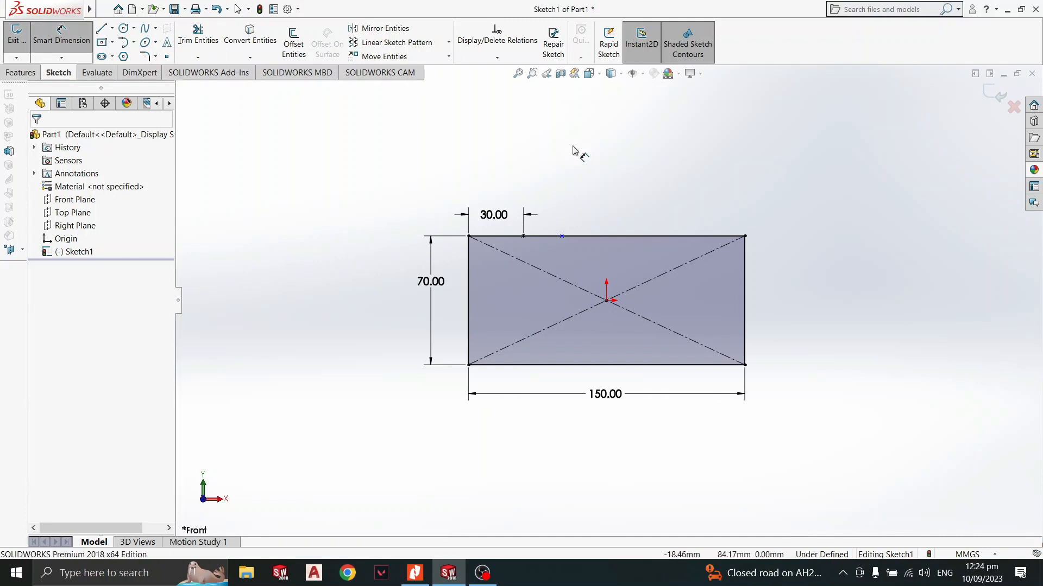
click(562, 236)
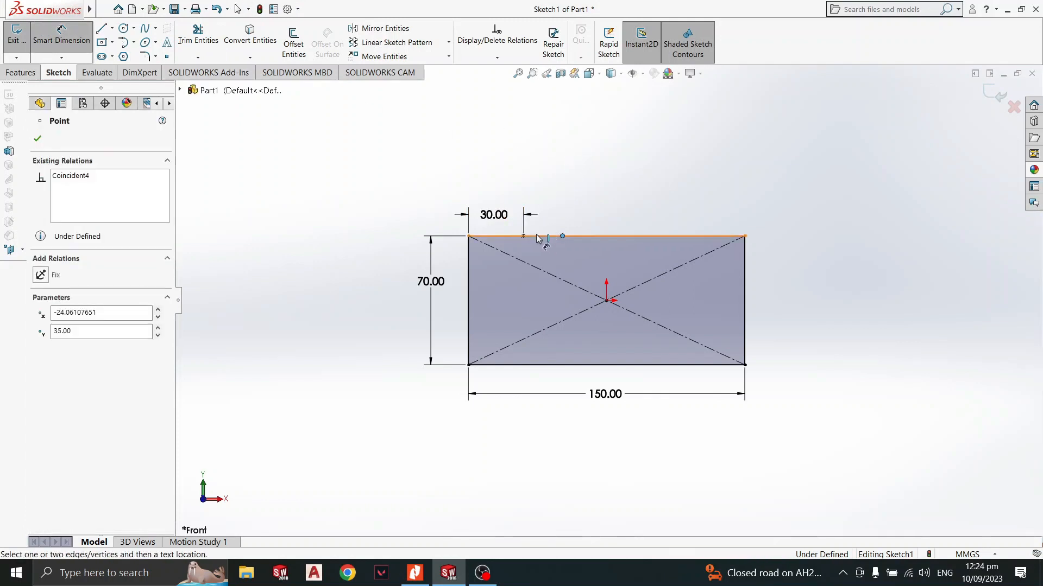
click(524, 237)
click(545, 206)
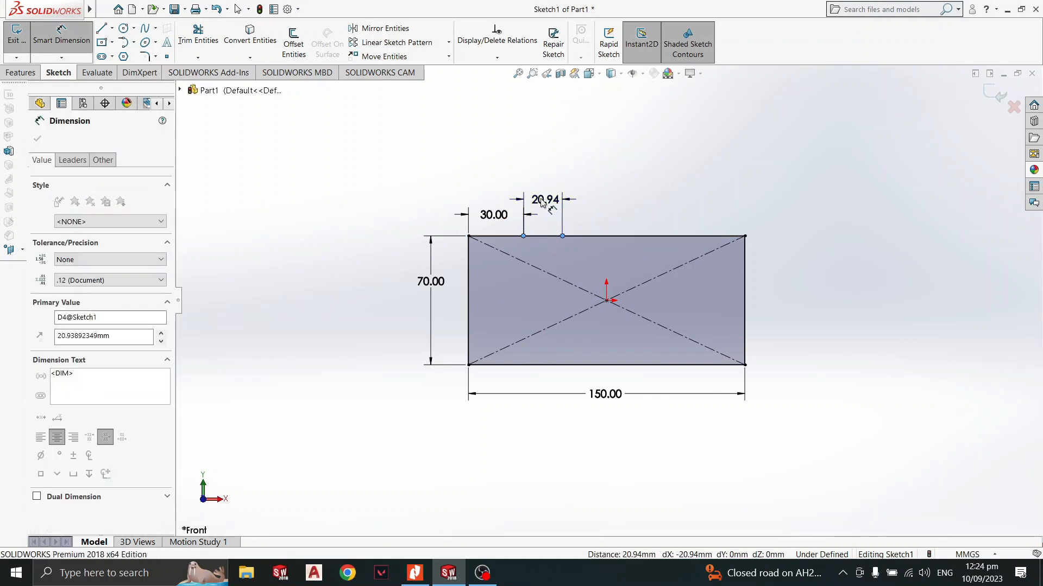
text(60)
key(Return)
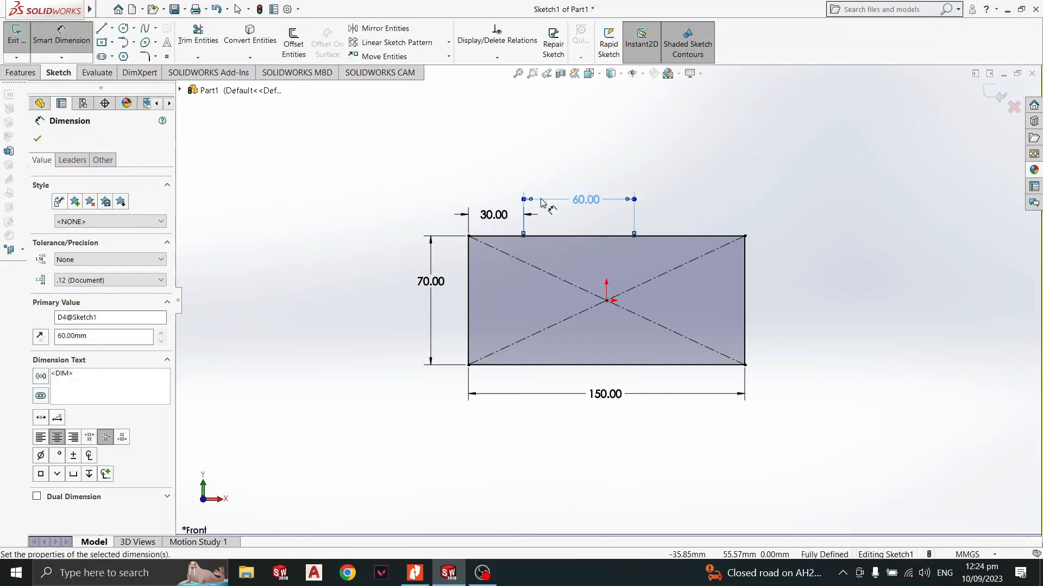
key(Escape)
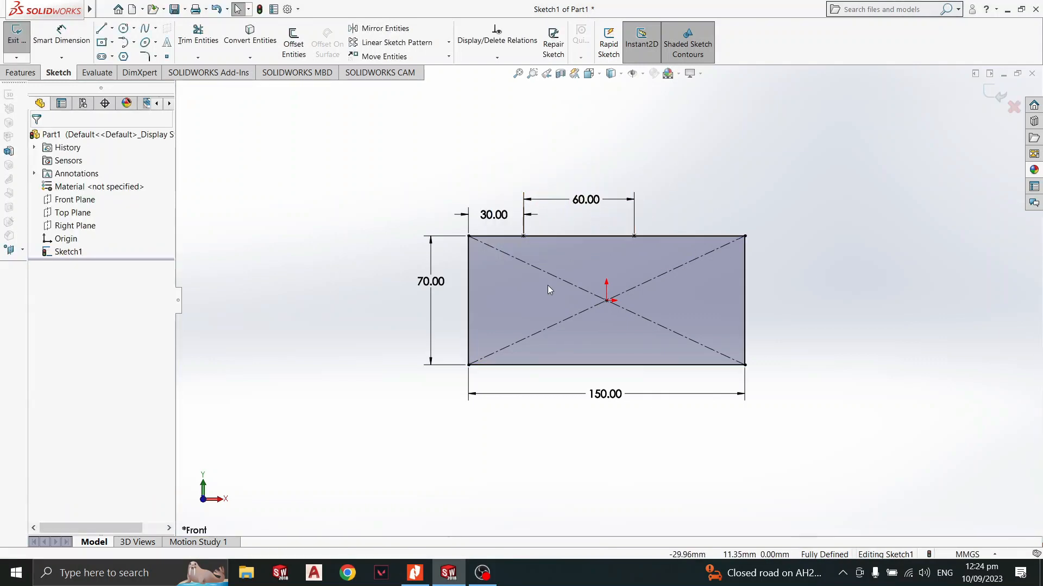
Draw a line from the rectangle's lower-left corner to the first sketch point on the upper edge.
click(102, 29)
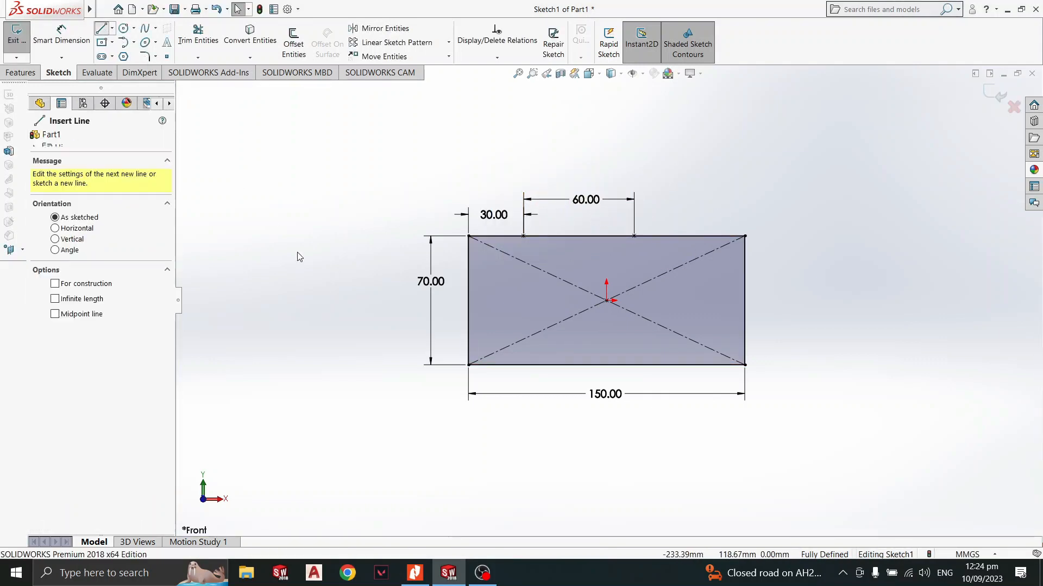
click(468, 365)
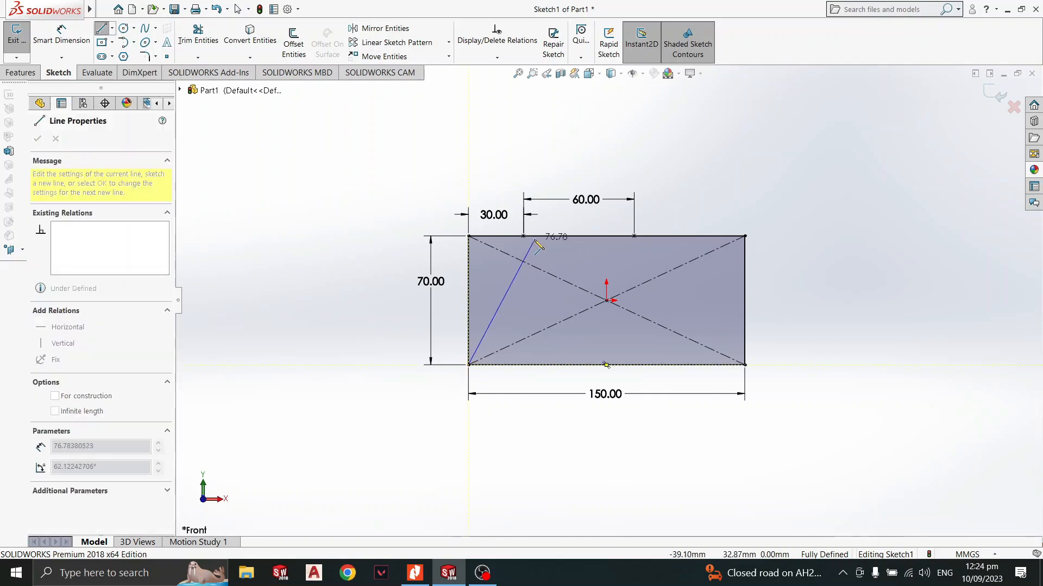
click(523, 236)
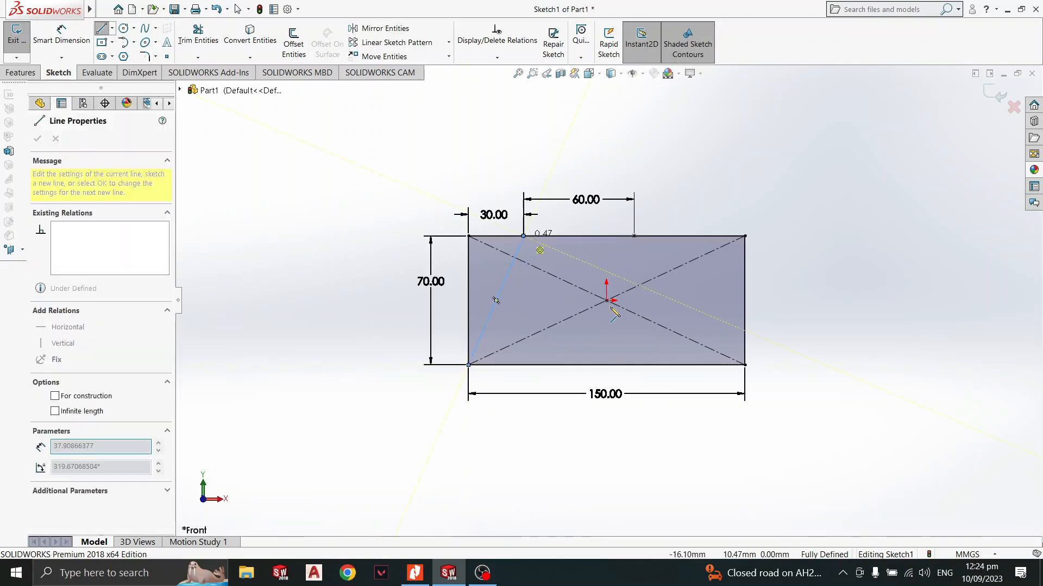
key(Escape)
Check the exercise drawing and draw a line from the second upper-edge point to the rectangle's lower-right corner.
key(alt+Tab)
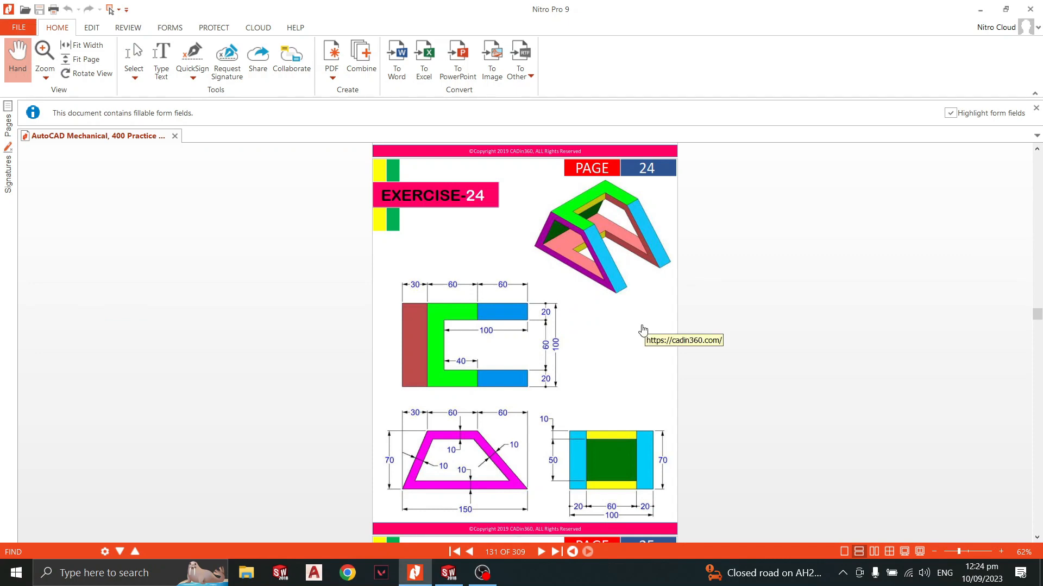
key(alt+Tab)
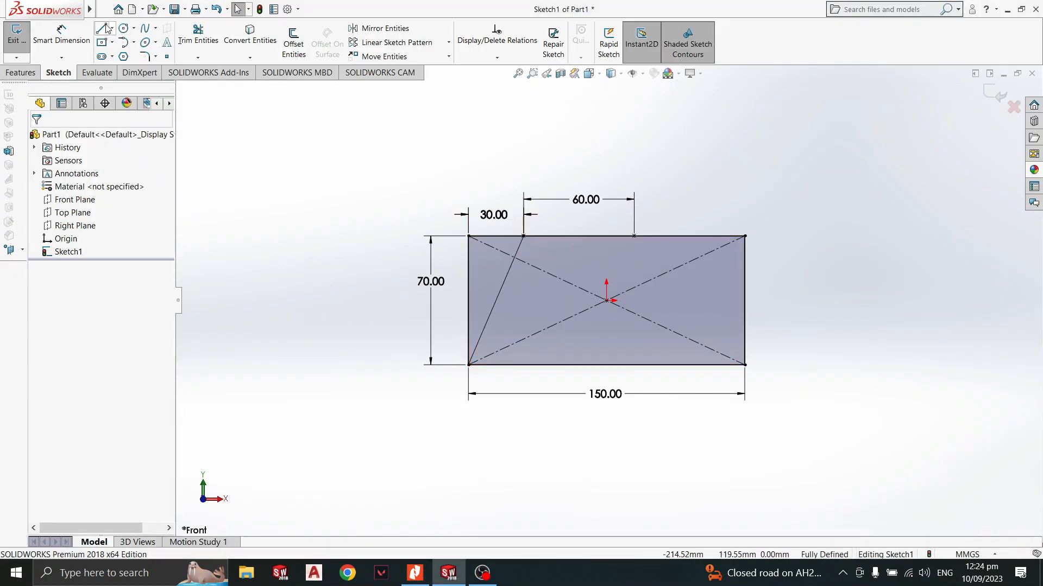
click(103, 28)
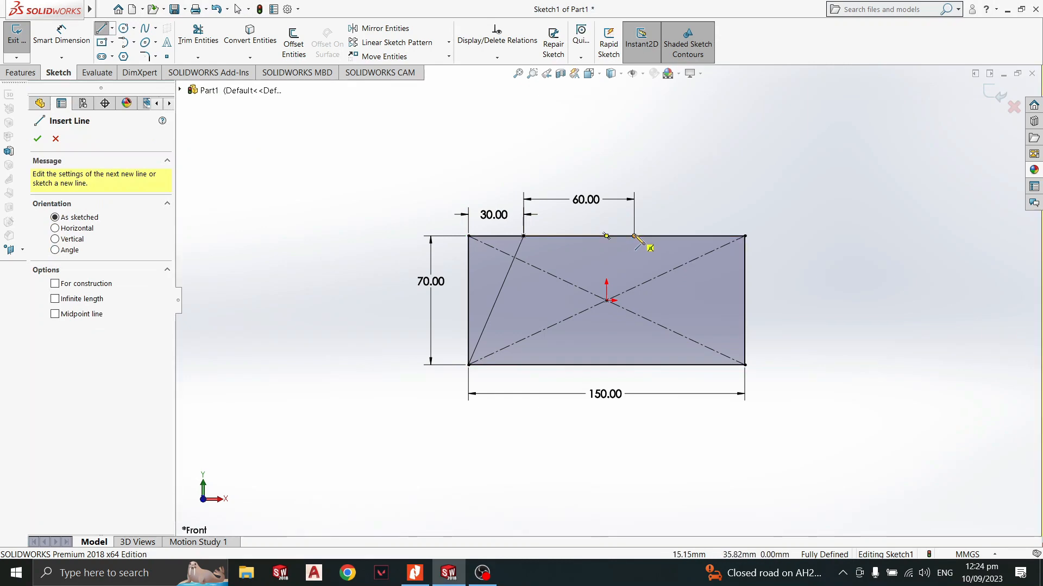
click(634, 237)
double_click(745, 365)
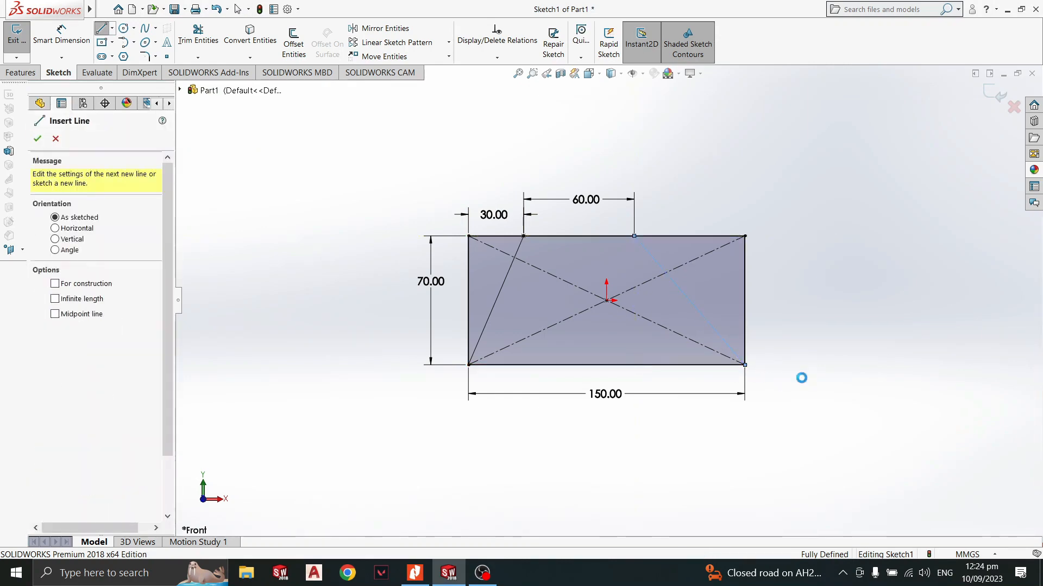
key(Escape)
Recheck the exercise drawing and power-trim the rectangle portions outside the slanted lines and both diagonal construction lines, leaving a trapezoid.
key(alt+Tab)
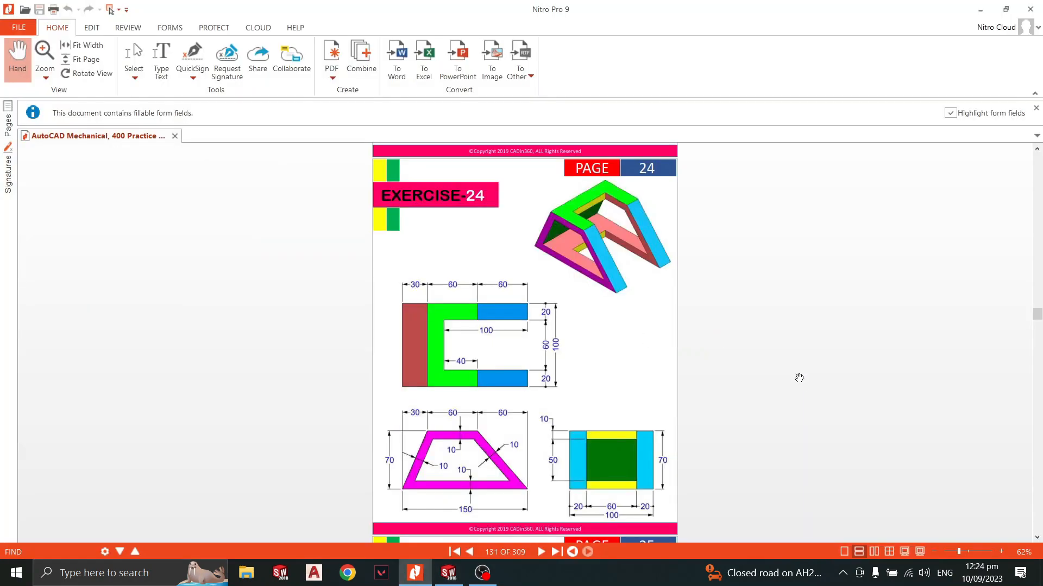
key(alt+Tab)
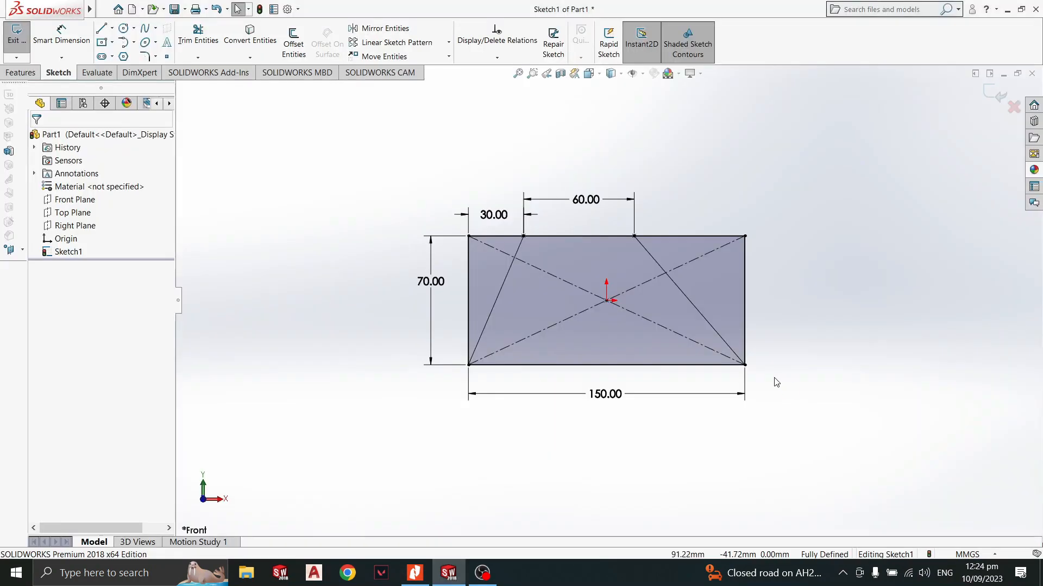
key(alt+Tab)
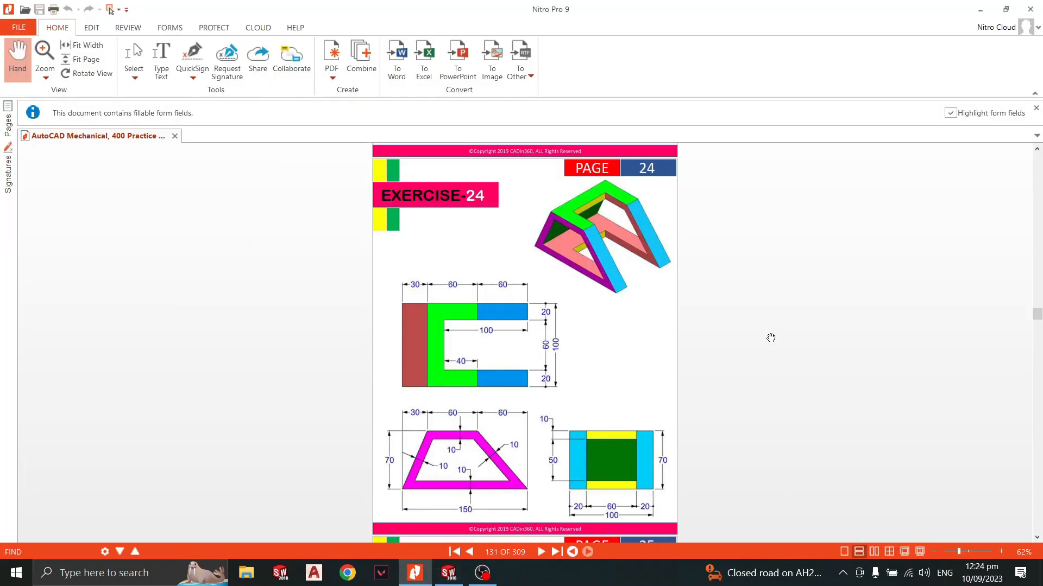
key(alt+Tab)
click(198, 34)
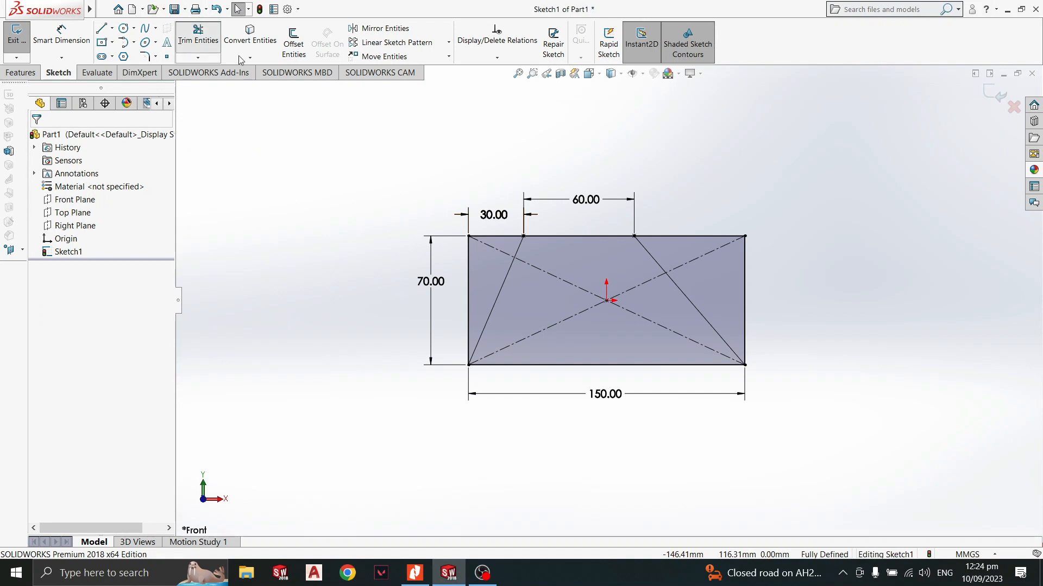
scroll(633, 327, down, 4)
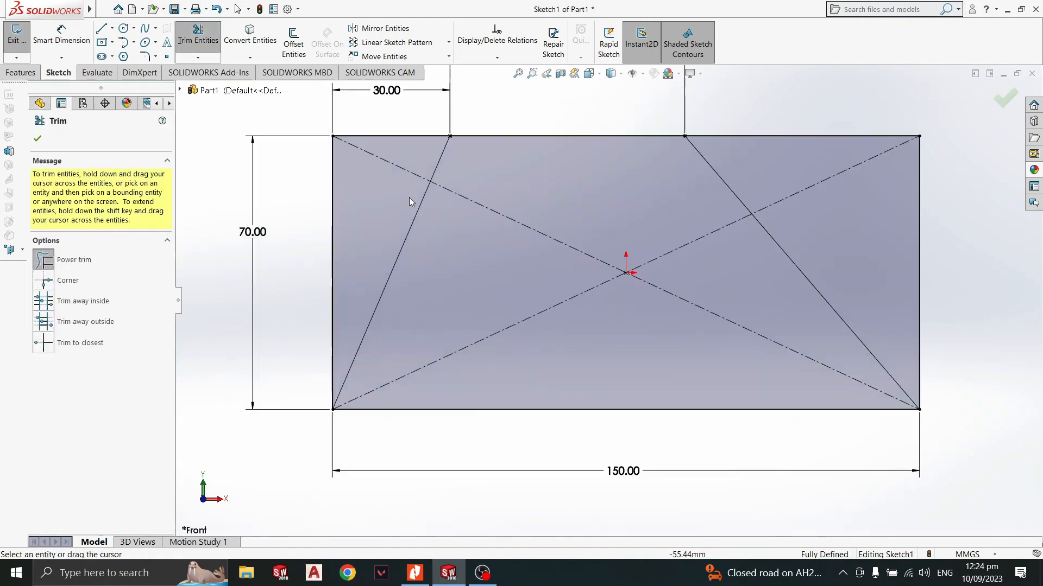
drag(304, 221, 388, 123)
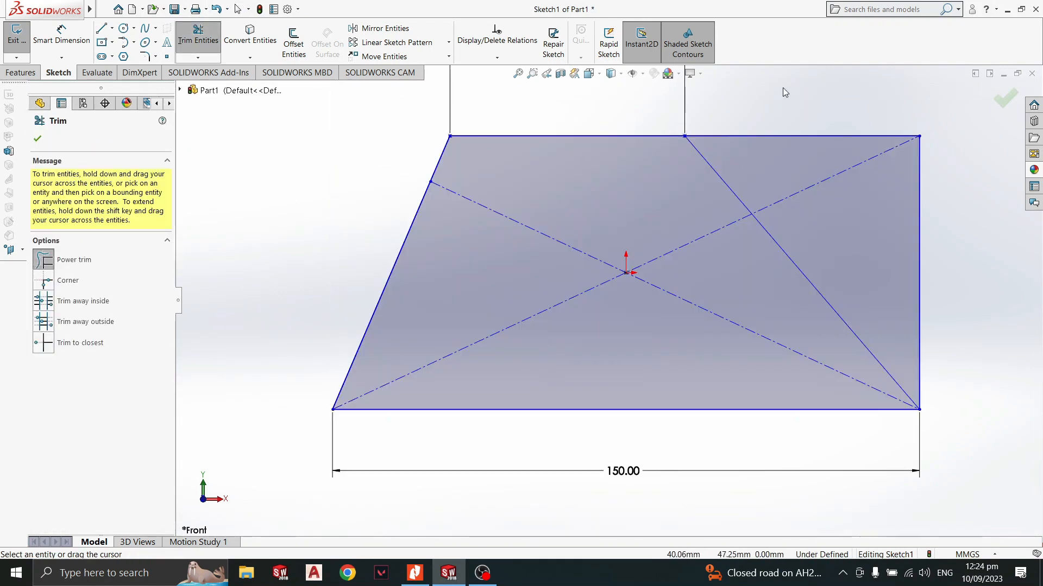
mouse_move(782, 88)
mouse_down()
mouse_move(920, 310)
mouse_move(924, 351)
mouse_up()
key(f)
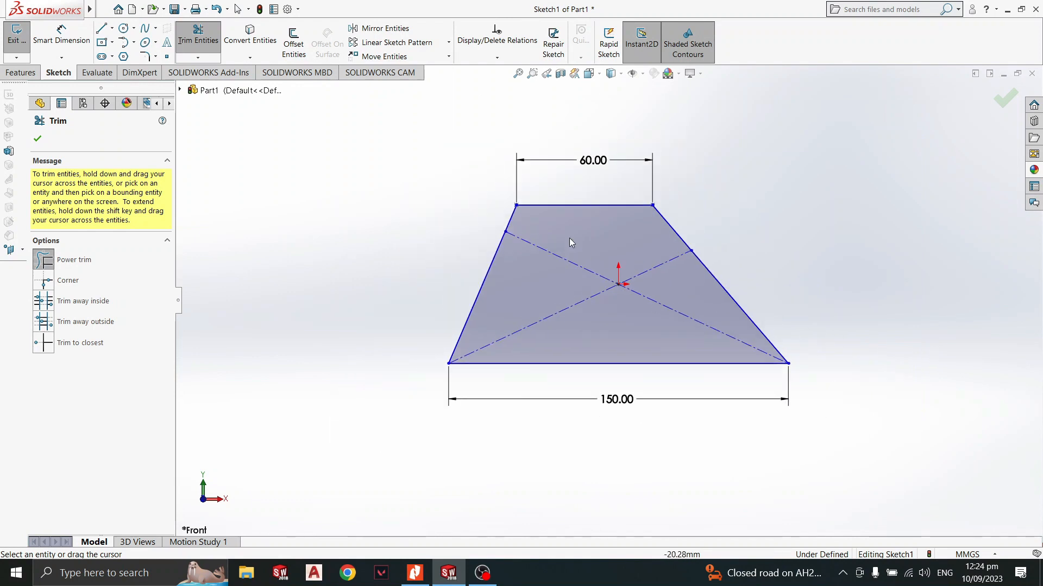
scroll(707, 292, up, 3)
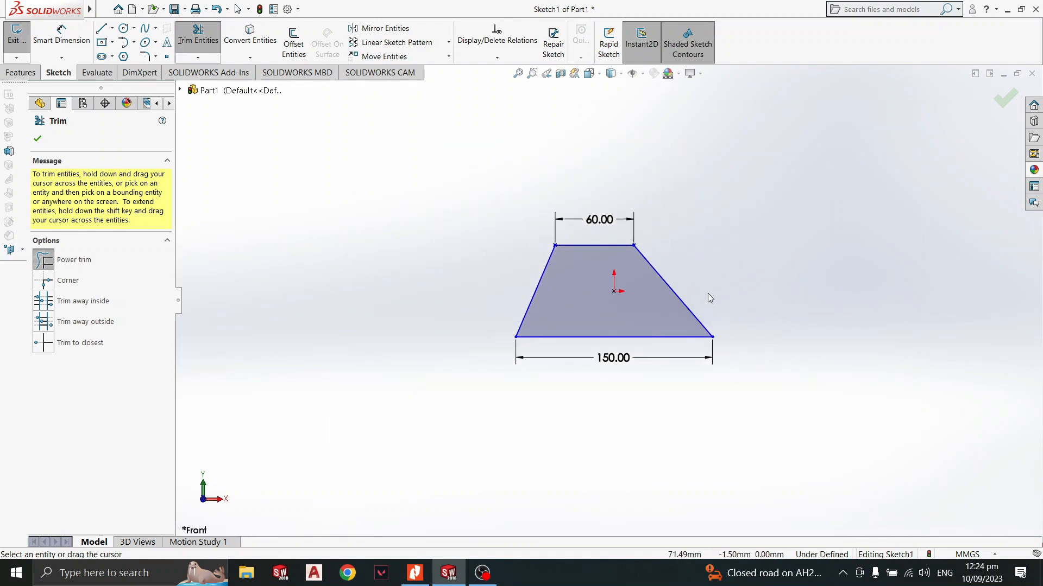
scroll(708, 293, down, 2)
click(38, 140)
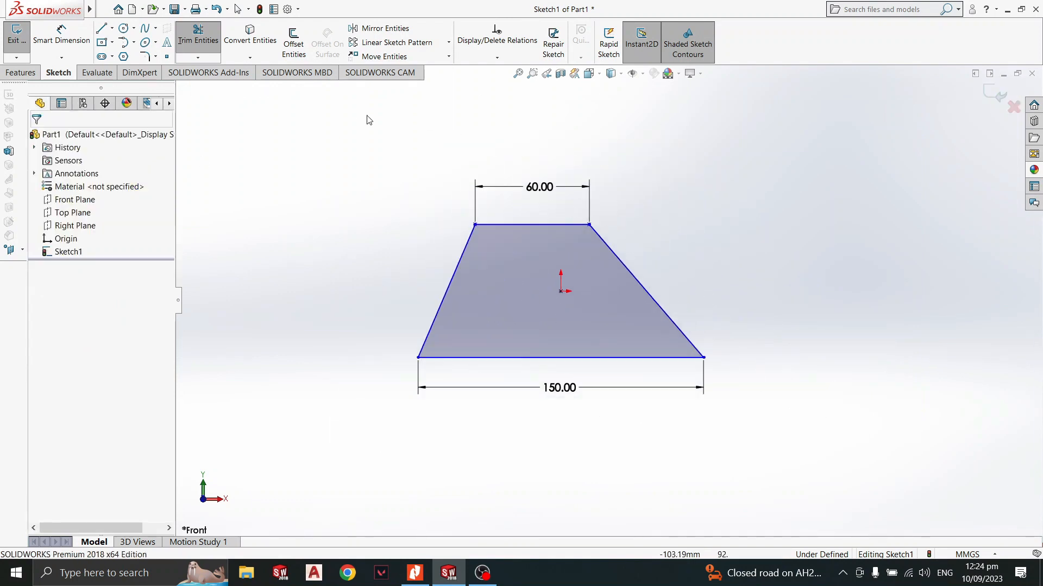
Fully define all entities in the trapezoid sketch with automatic relations and dimensions.
click(496, 57)
click(506, 98)
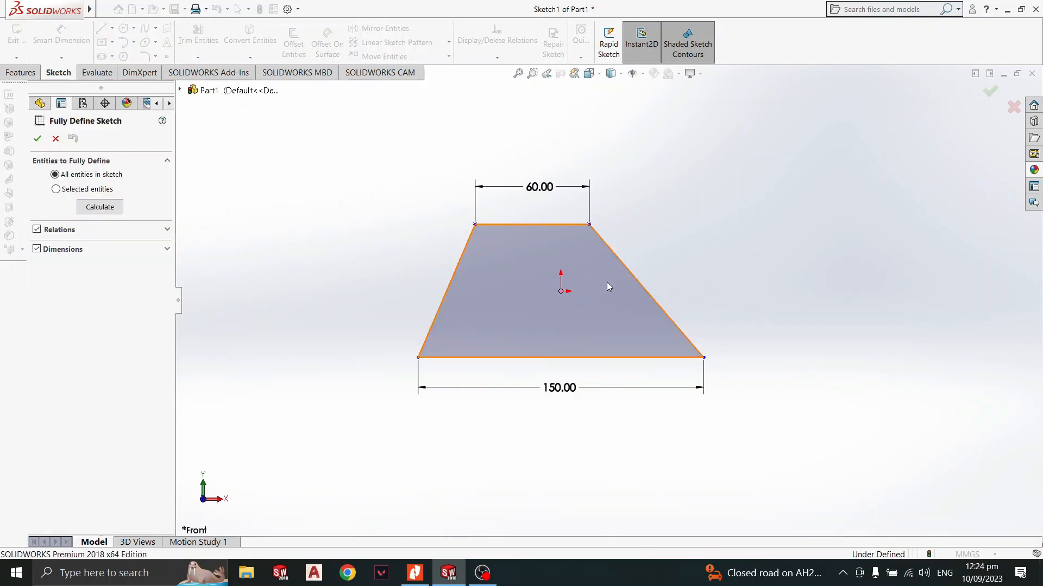
click(41, 141)
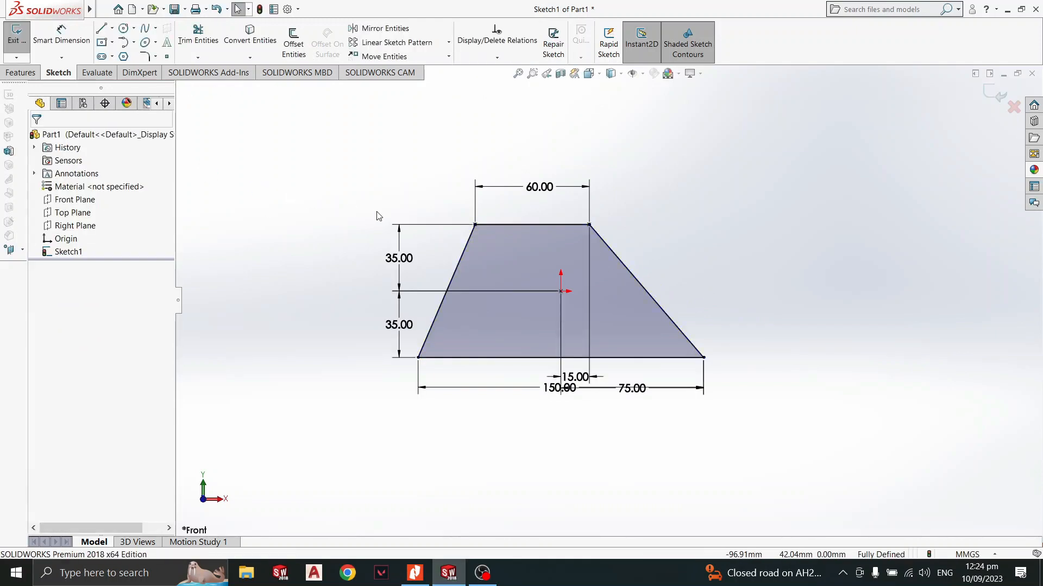
Offset the whole trapezoid outline 10 mm inward as a chain, using the reversed direction.
scroll(667, 278, down, 3)
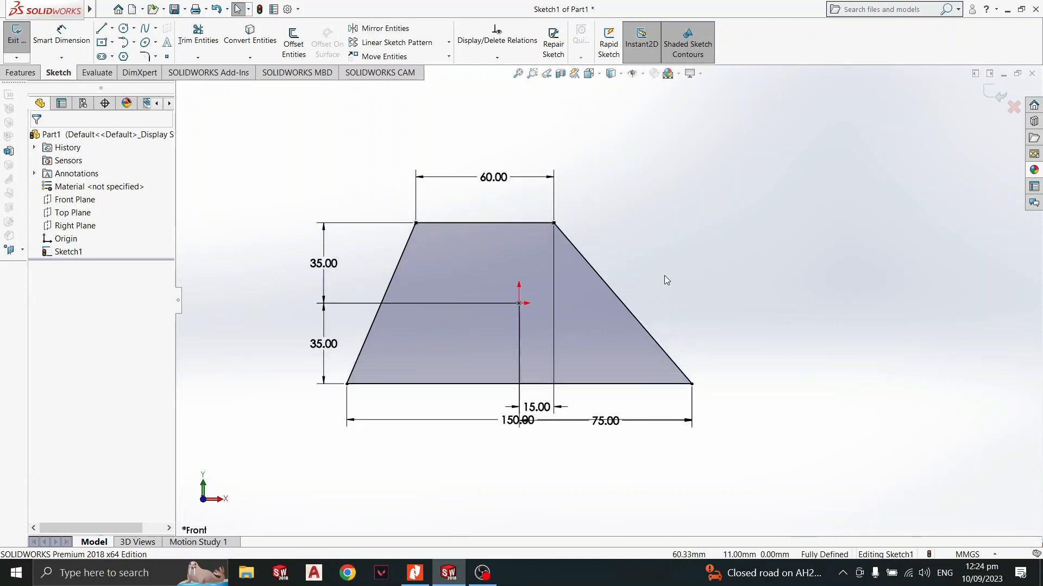
scroll(661, 280, up, 2)
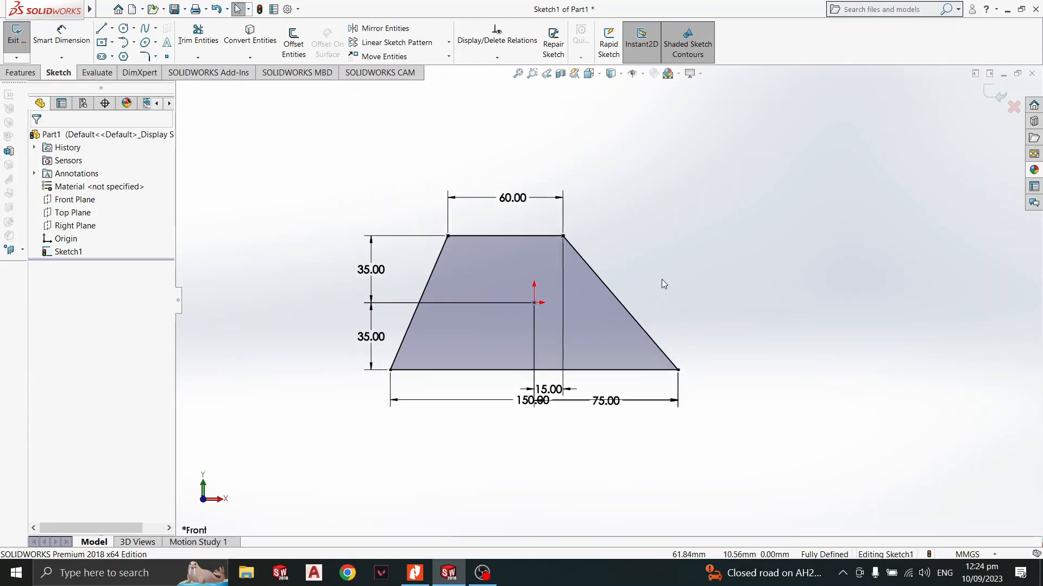
click(294, 43)
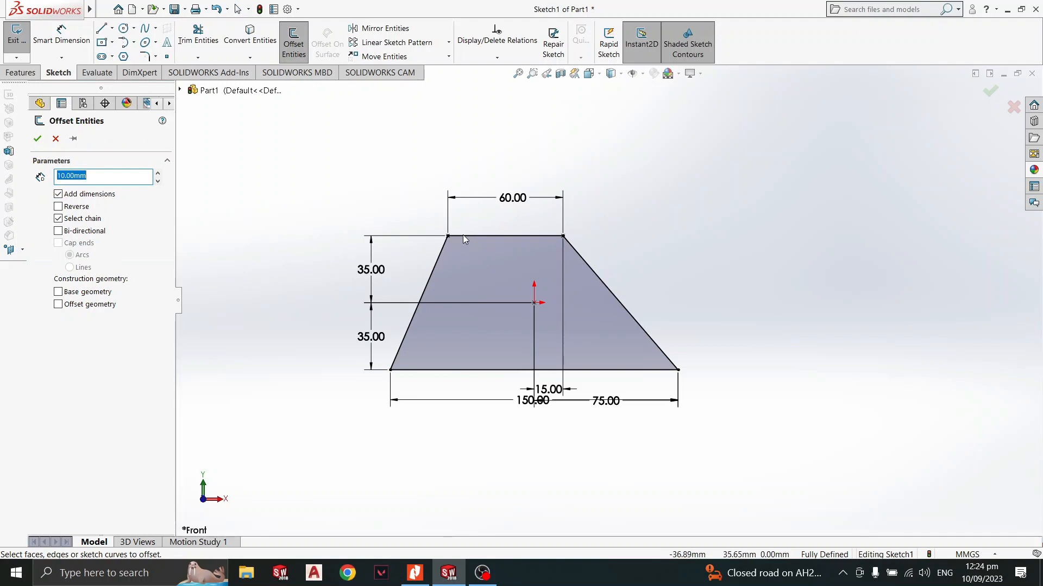
click(58, 137)
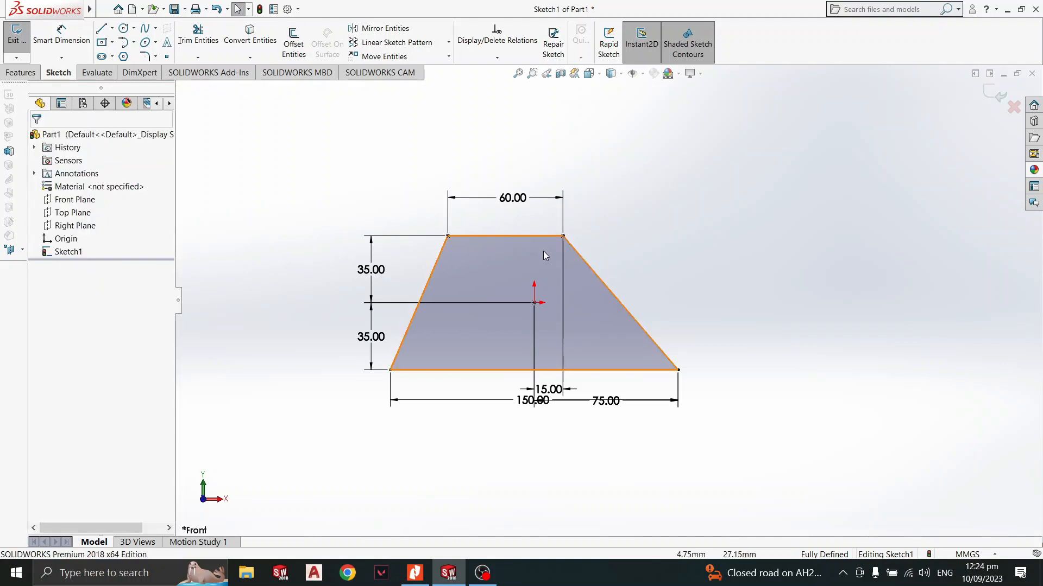
scroll(529, 240, down, 2)
click(295, 44)
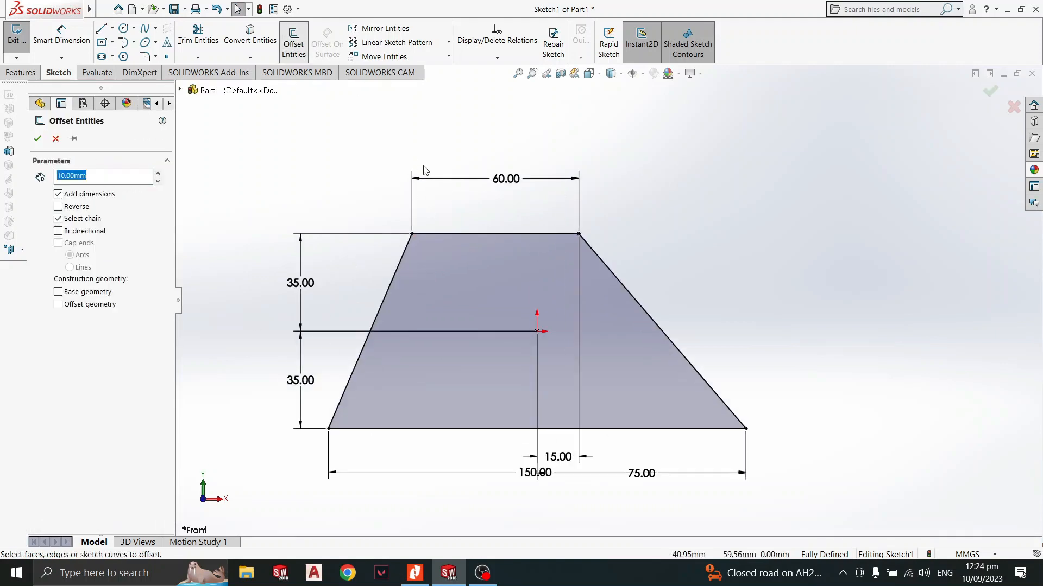
click(496, 235)
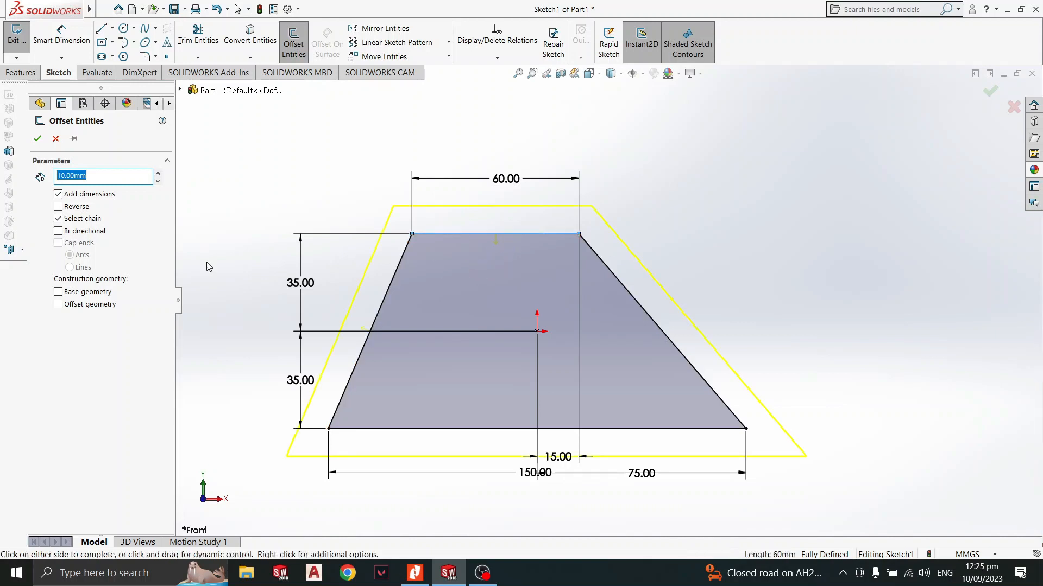
click(58, 207)
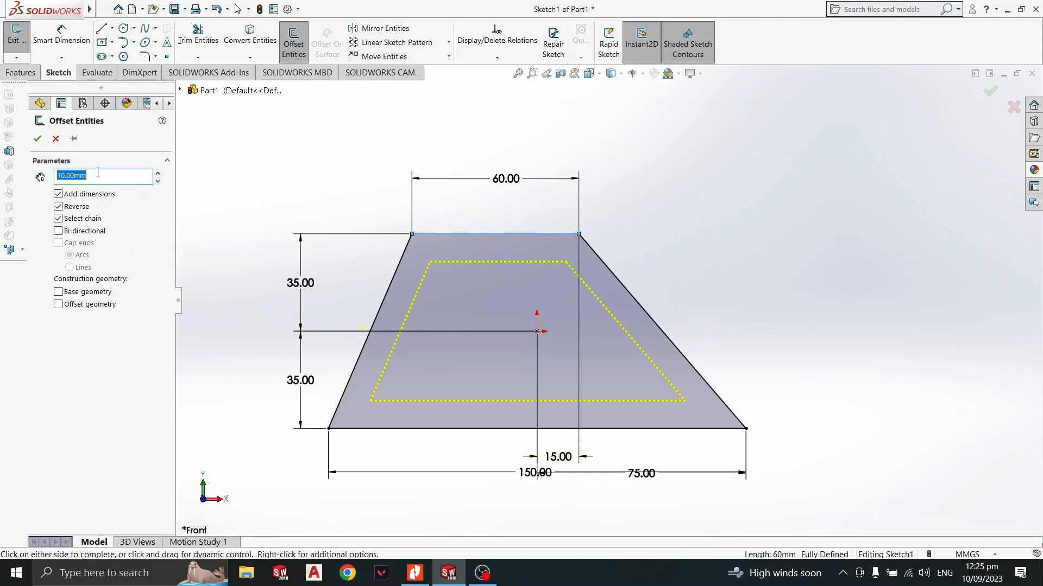
click(38, 140)
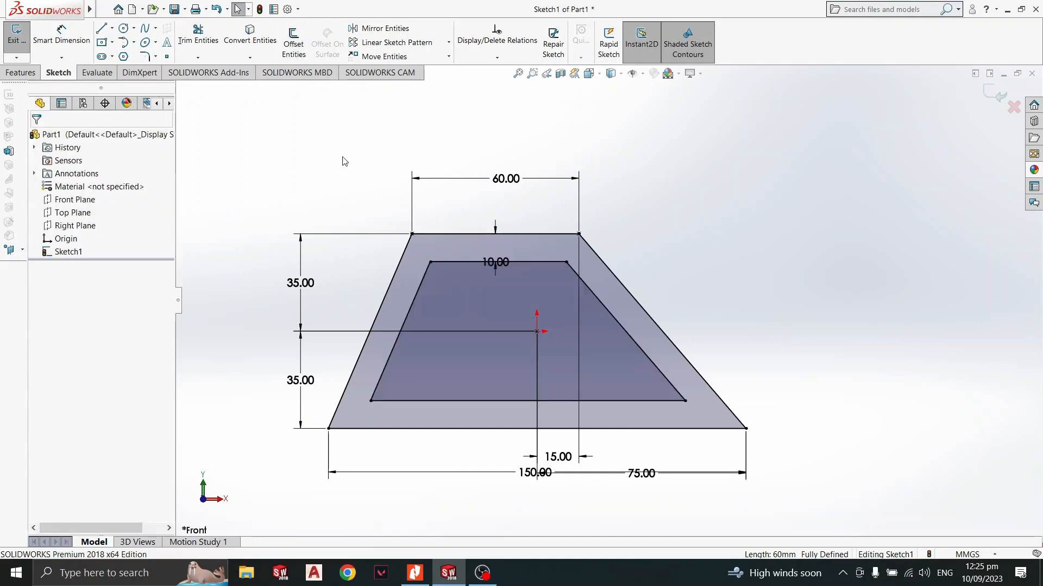
Consult the exercise drawing for the part's width and extrude the trapezoidal frame profile 100 mm with the Mid Plane end condition.
key(alt+Tab)
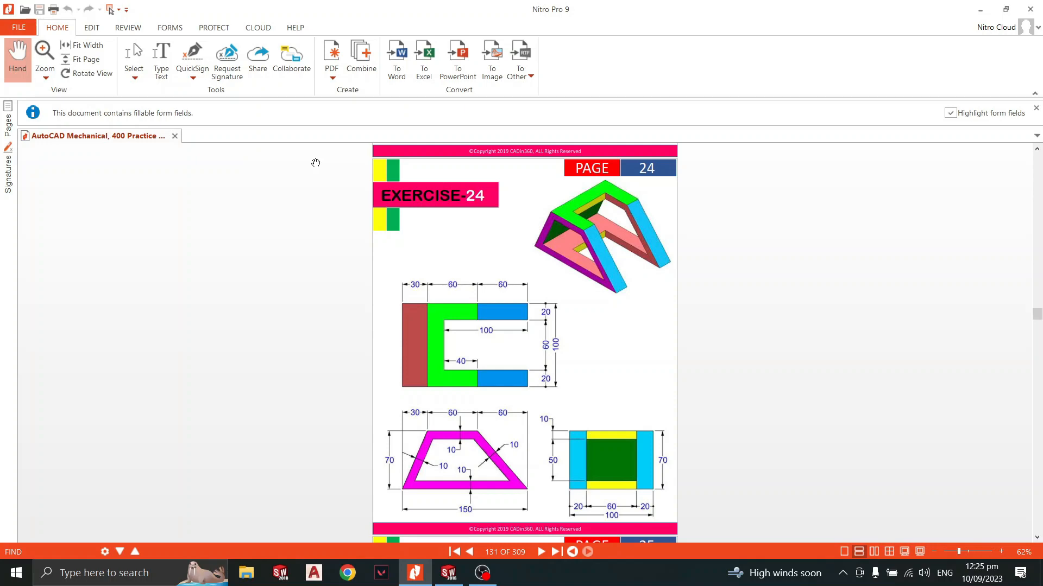
key(alt+Tab)
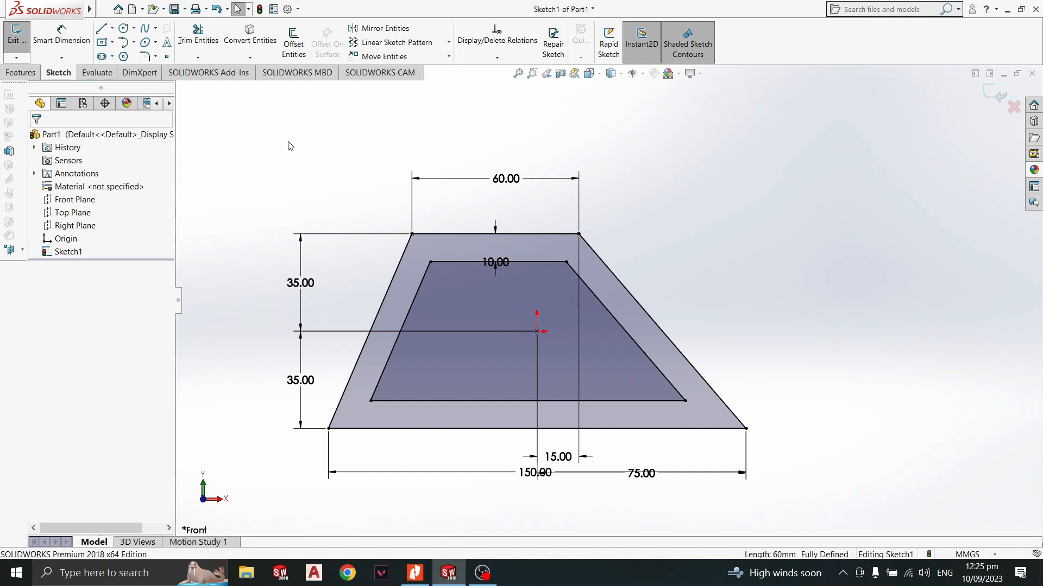
click(21, 72)
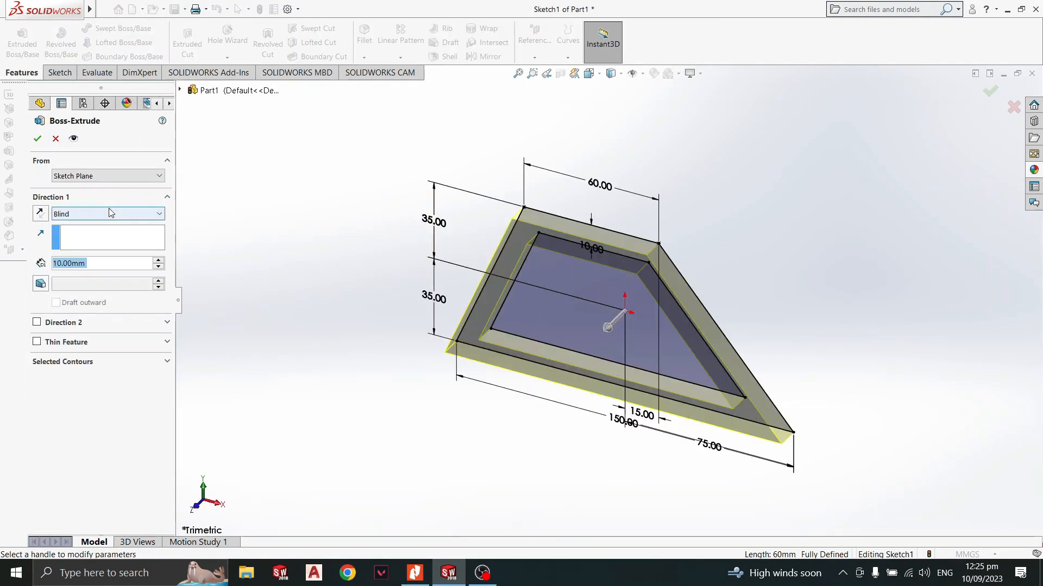
click(110, 214)
click(126, 270)
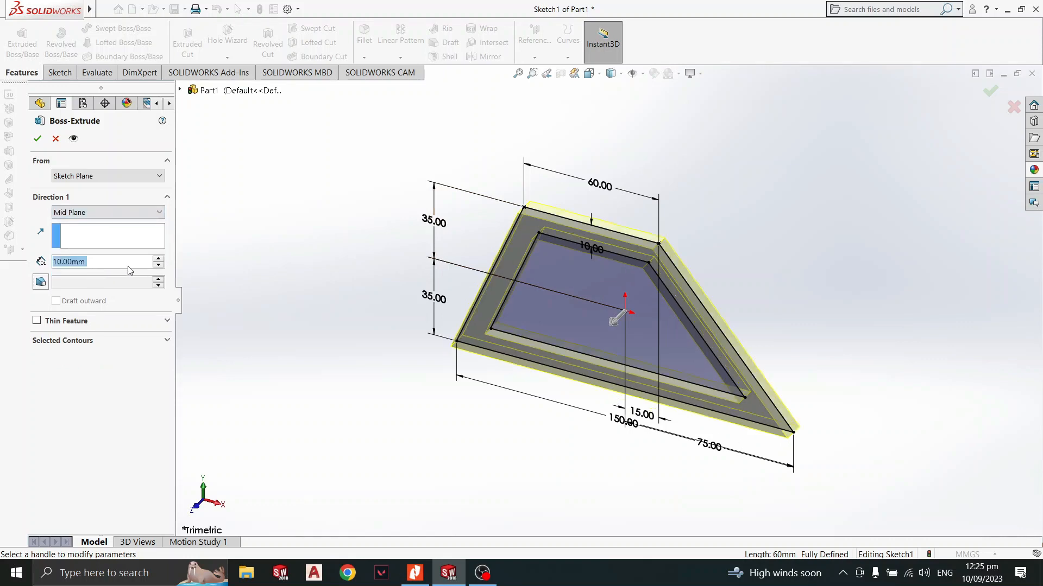
key(alt+Tab)
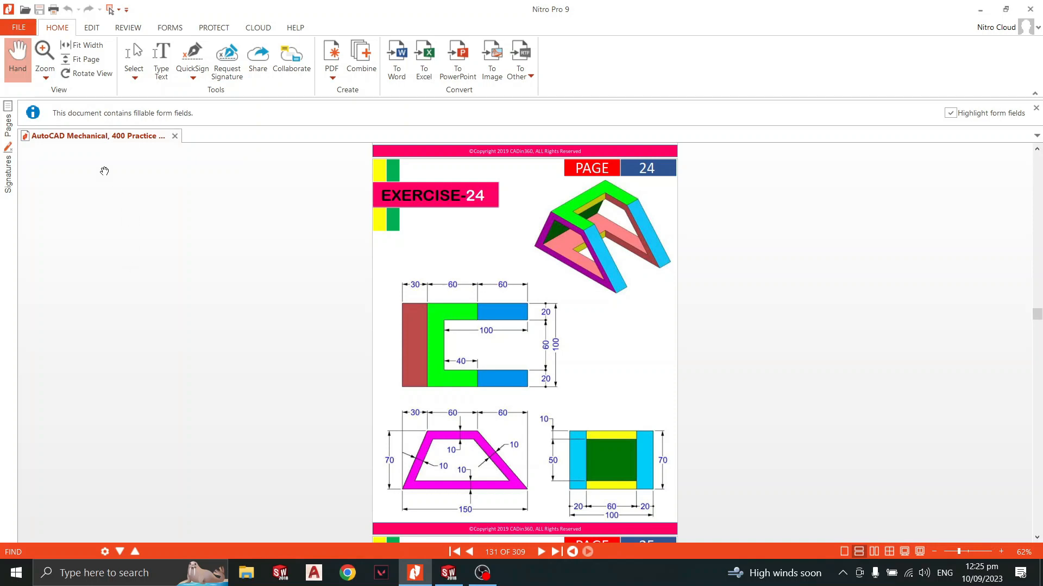
key(alt+Tab)
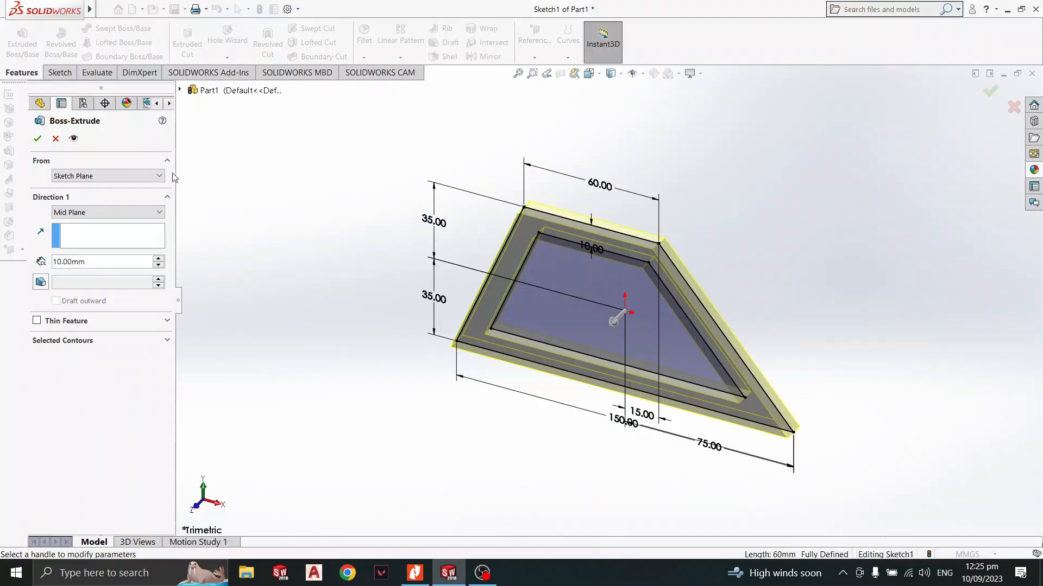
double_click(105, 263)
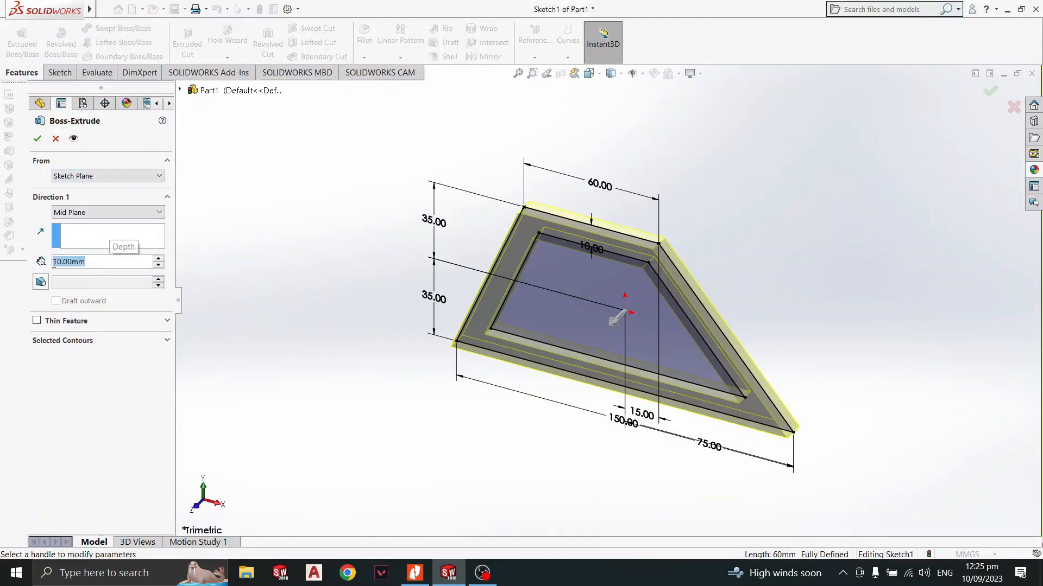
text(100)
key(Return)
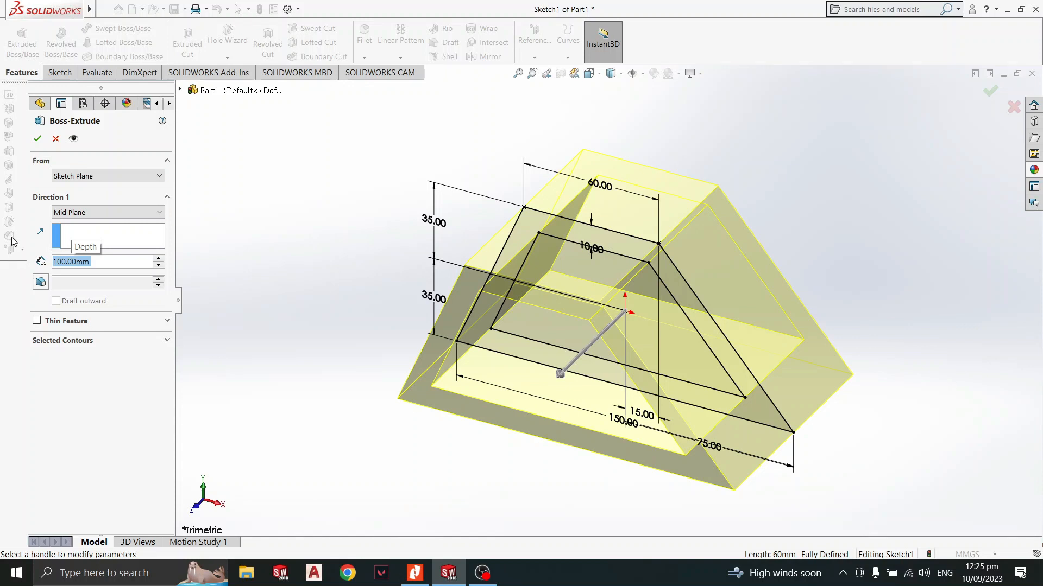
click(38, 139)
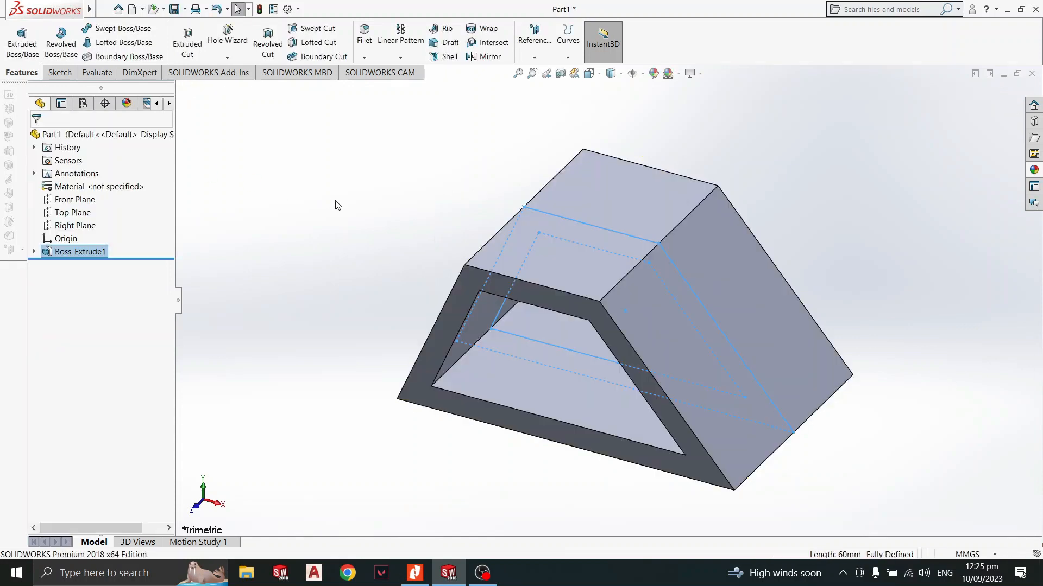
View the frame from the Top orientation, consult the exercise drawing, and start a sketch on its flat top face.
middle_drag(780, 335, 692, 330)
key(space)
click(462, 265)
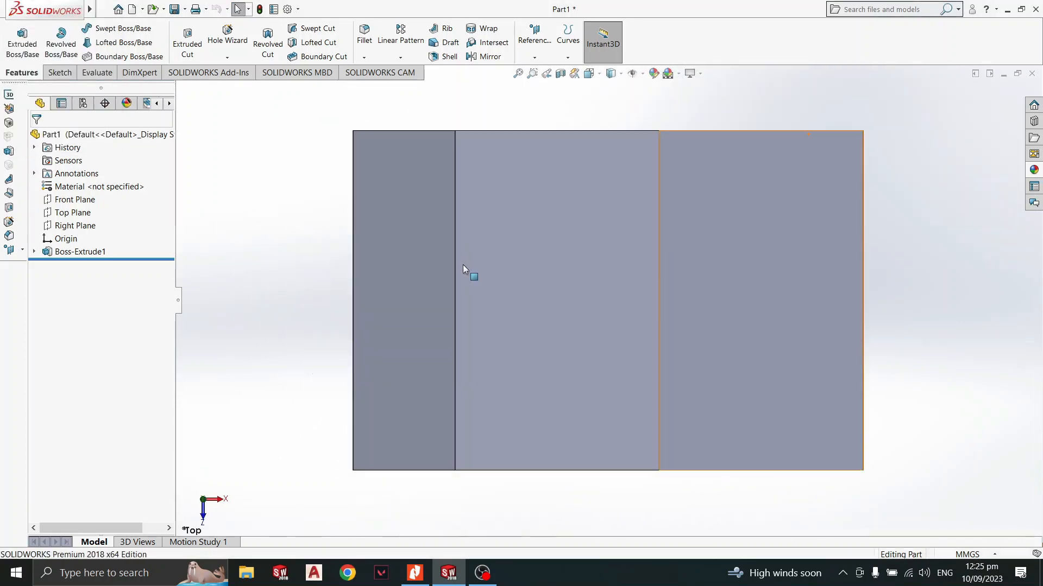
key(alt+Tab)
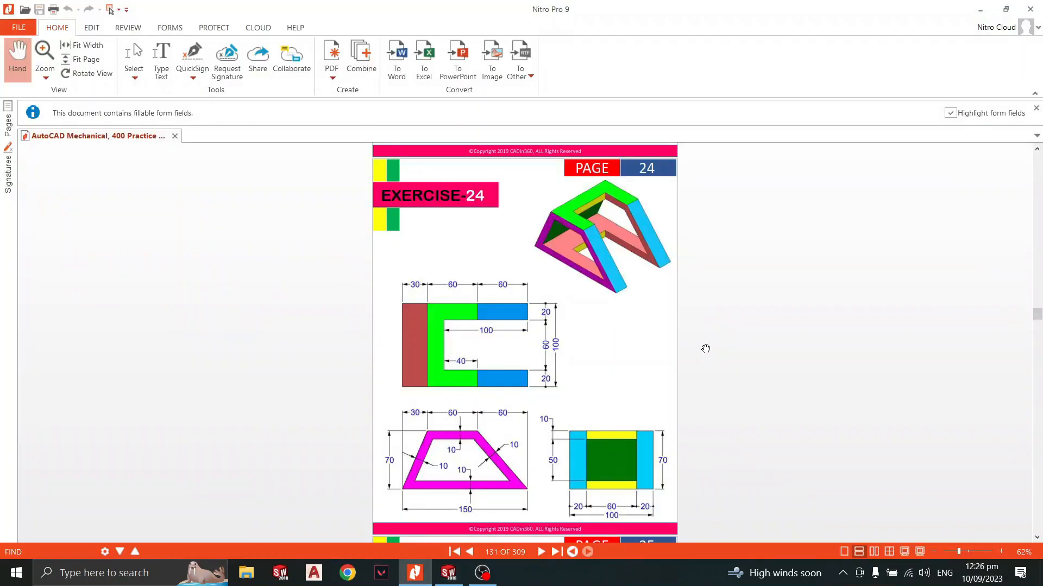
key(alt+Tab)
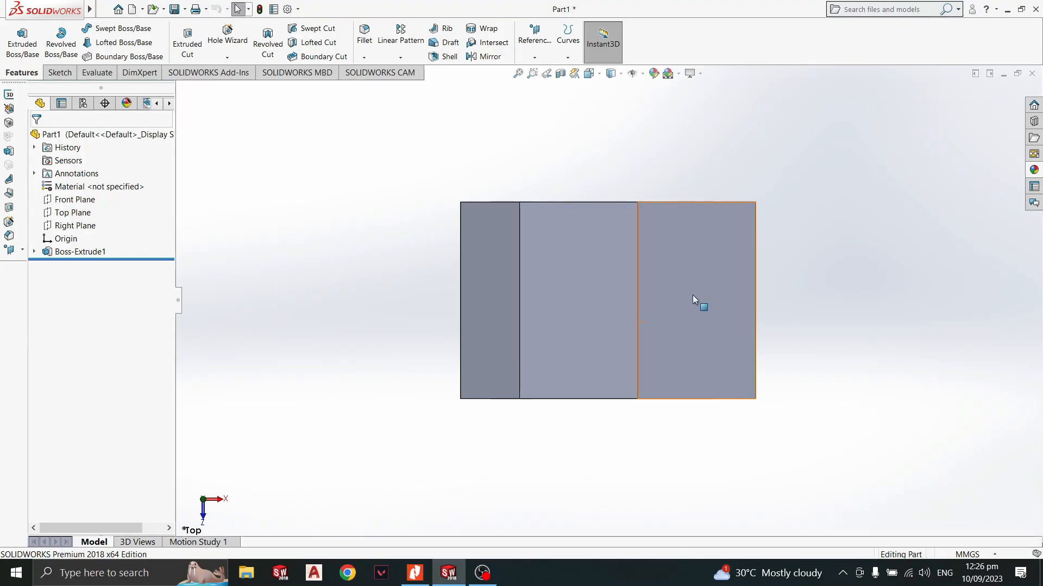
right_click(618, 311)
click(645, 297)
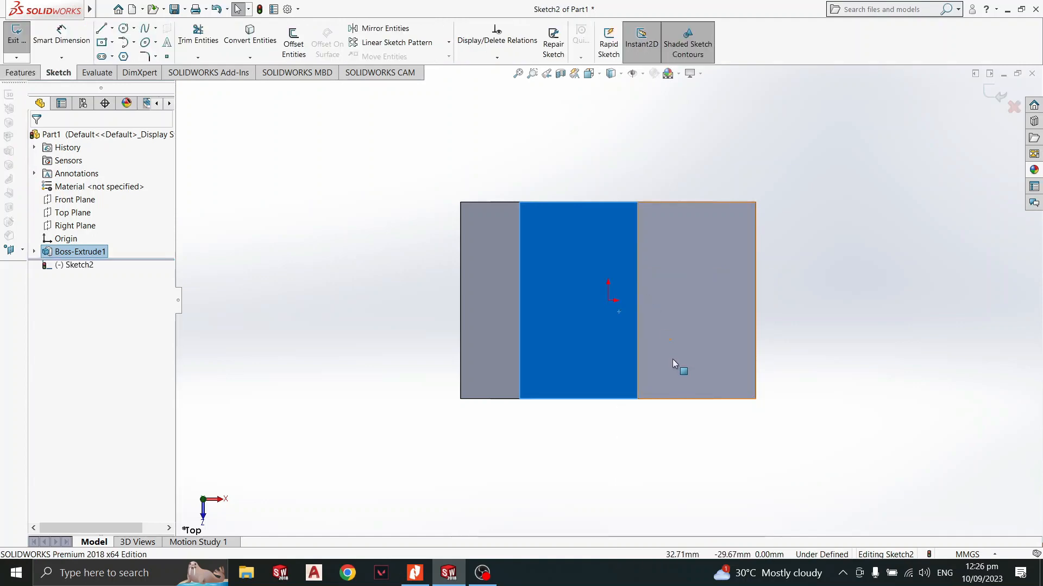
Check the cut-out's layout in the exercise drawing and sketch a center rectangle about 75 by 48 mm from the origin.
key(alt+Tab)
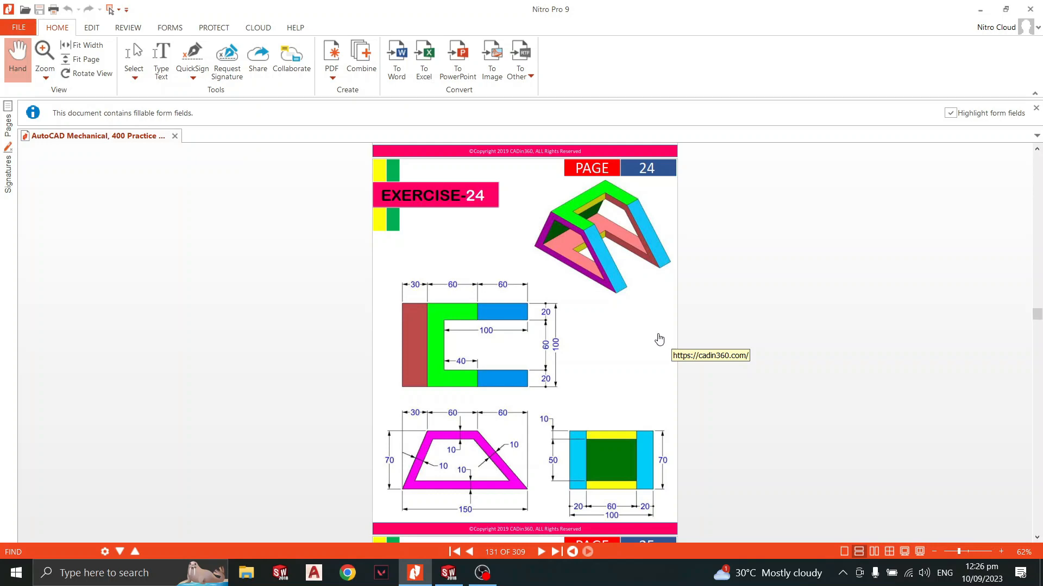
key(alt+Tab)
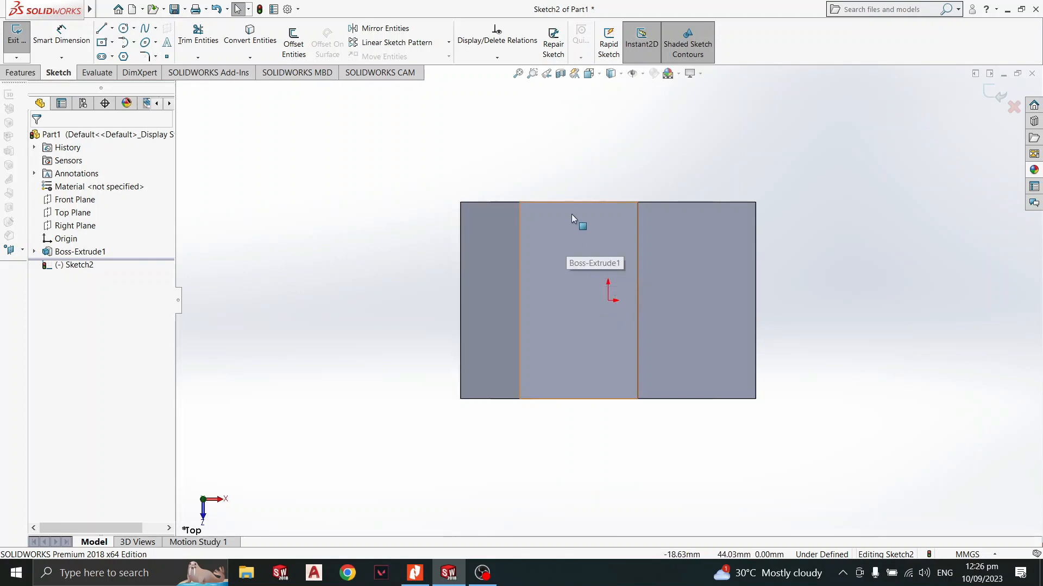
key(alt+Tab)
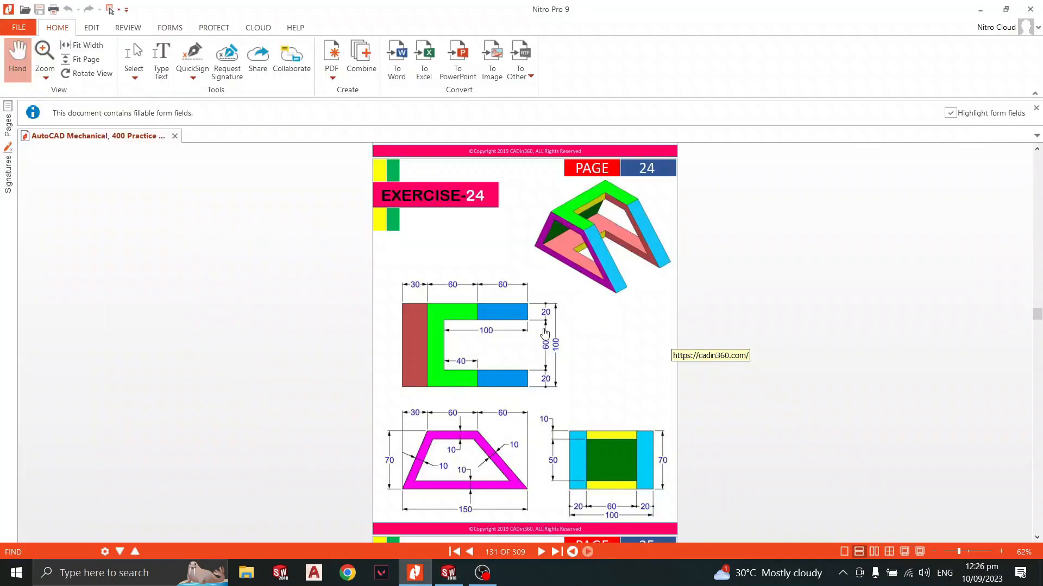
key(alt+Tab)
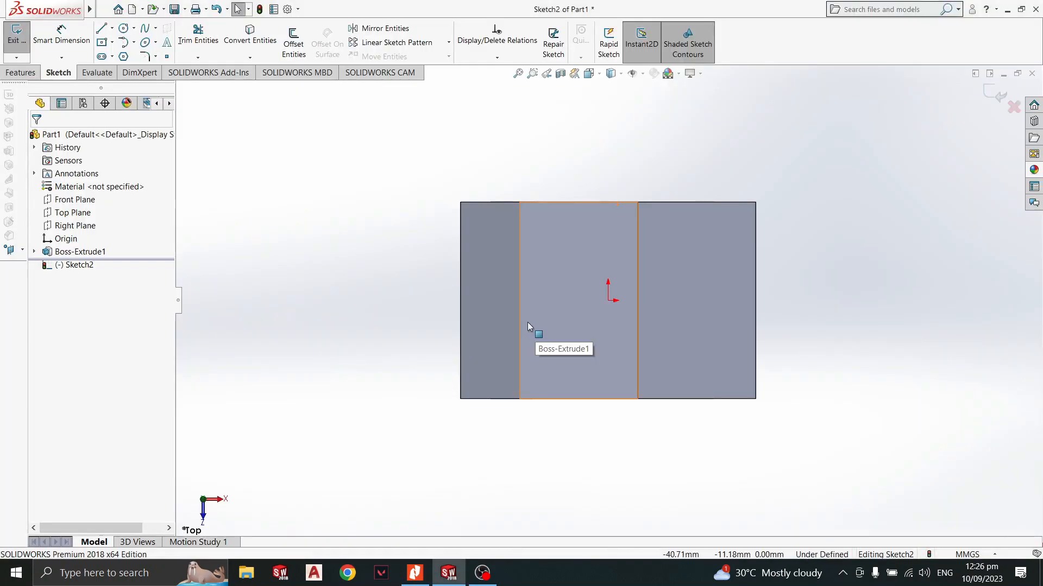
click(112, 43)
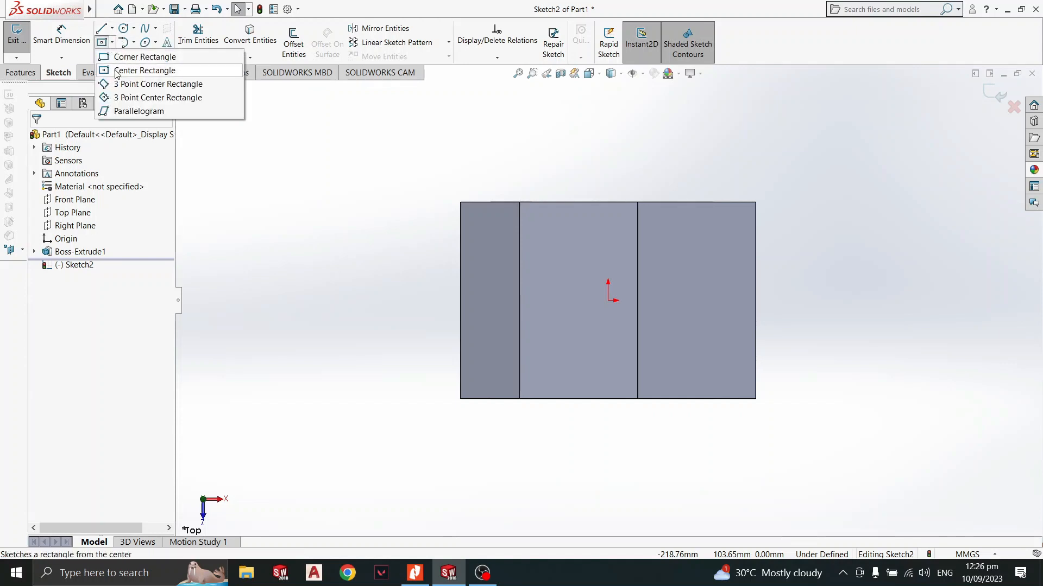
click(117, 71)
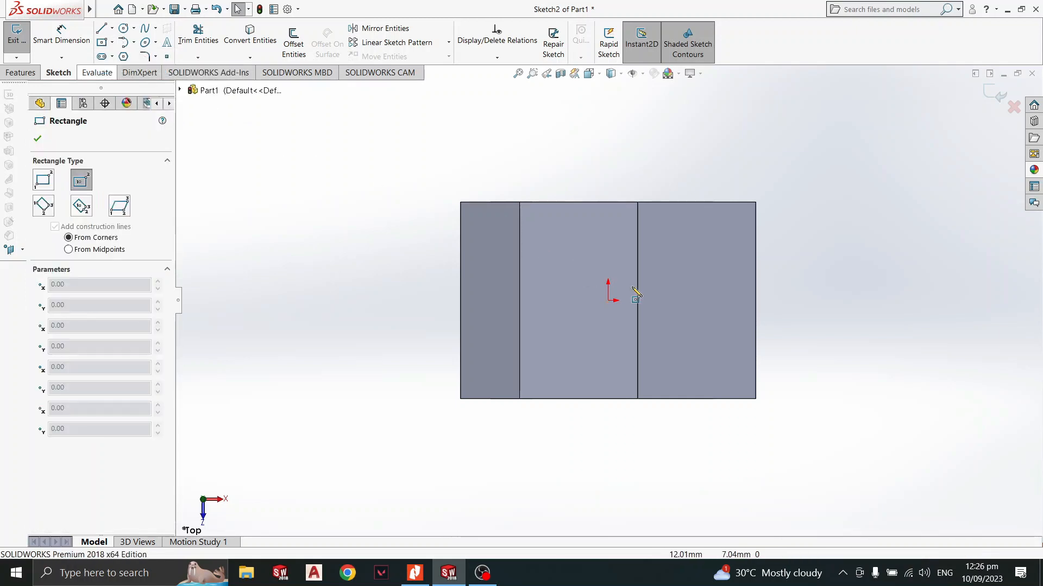
click(609, 301)
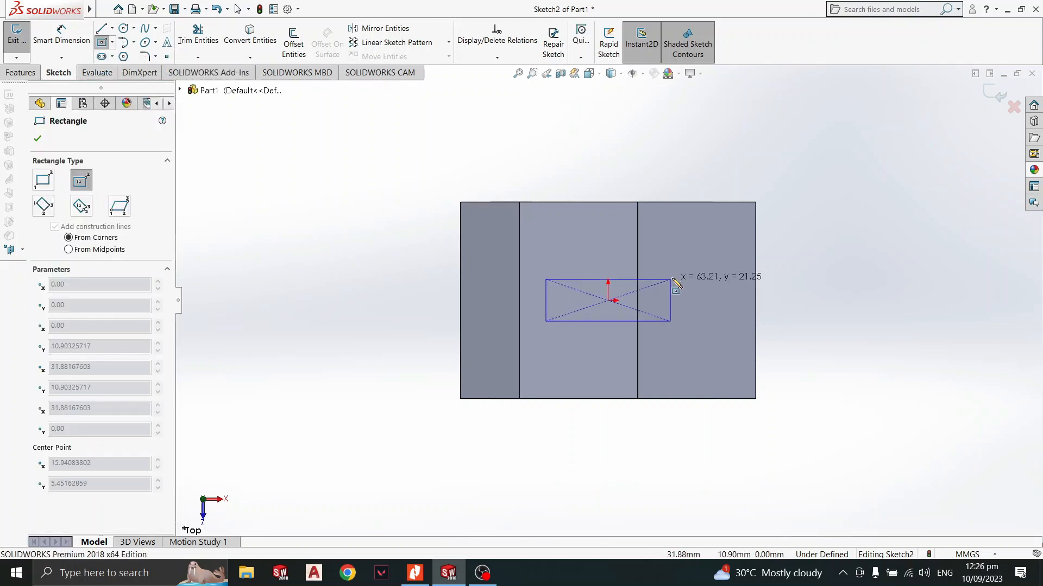
click(682, 253)
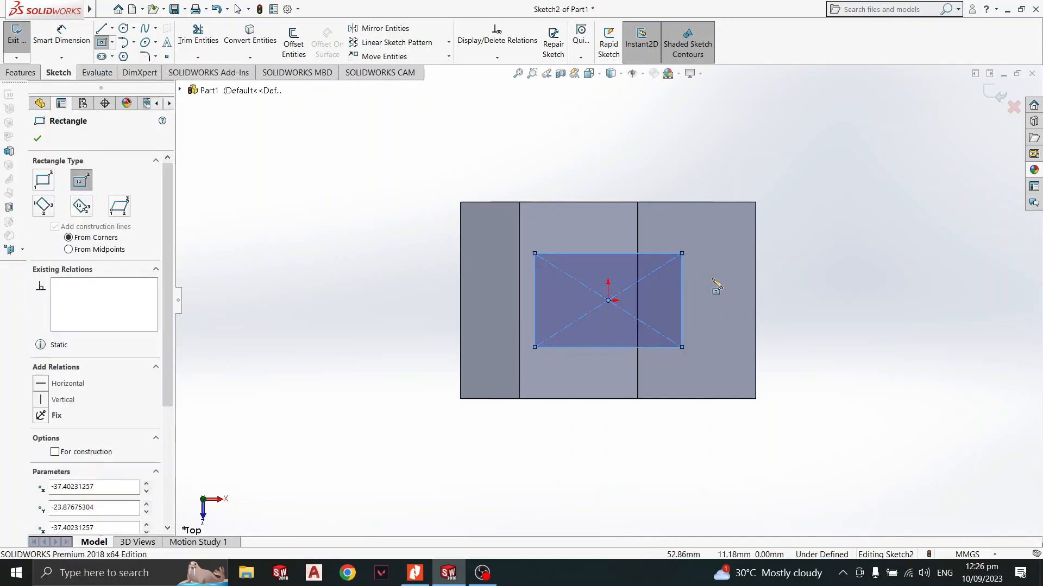
key(Escape)
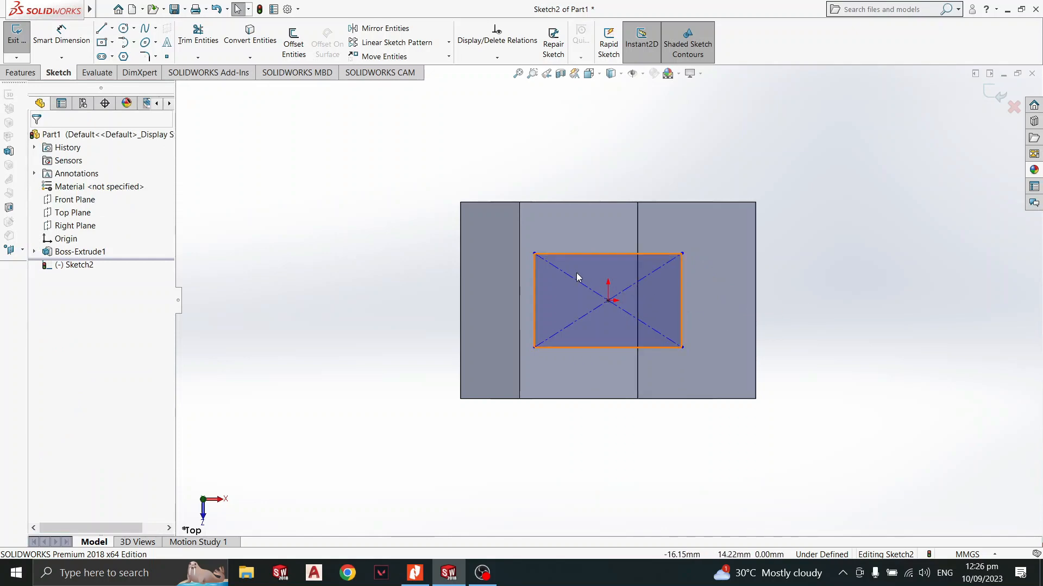
Power-trim both diagonal construction lines inside the rectangle, leaving only its outline.
click(198, 38)
drag(578, 268, 669, 301)
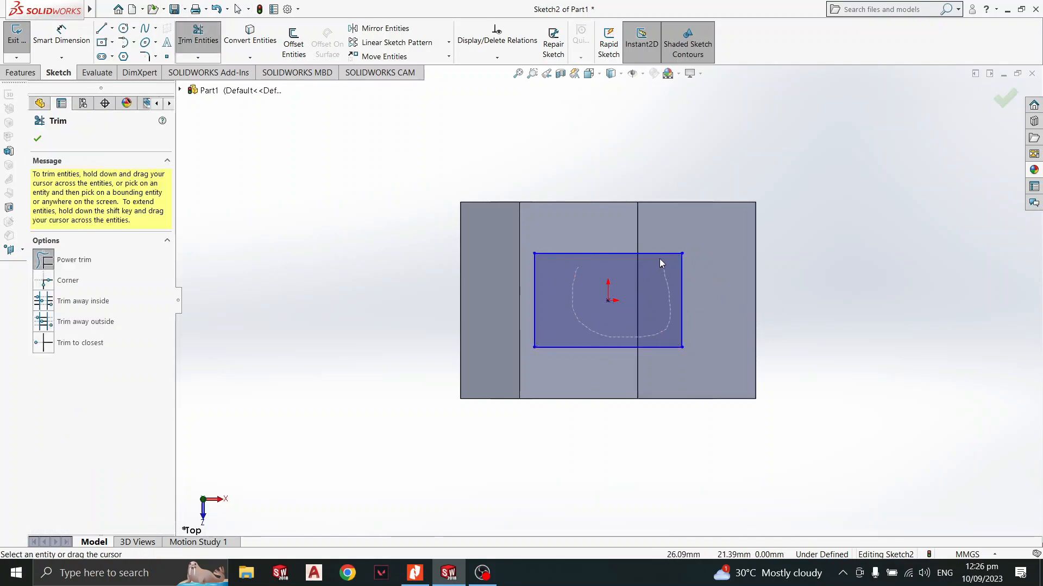
key(alt+Tab)
key(alt+Tab)
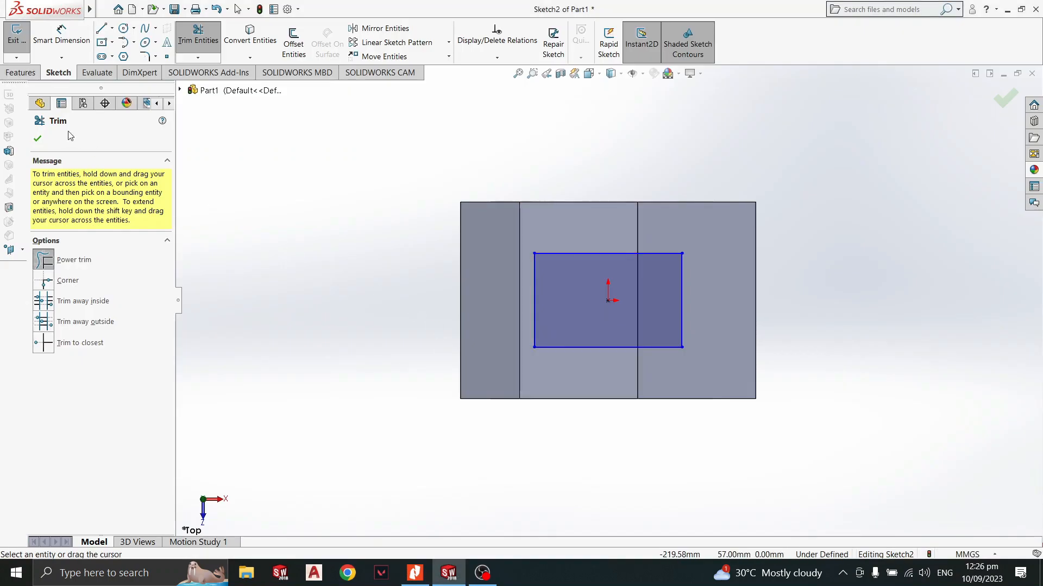
click(36, 139)
Consult the exercise drawing and dimension the rectangle's left side 40 mm from the top face's right edge.
key(alt+Tab)
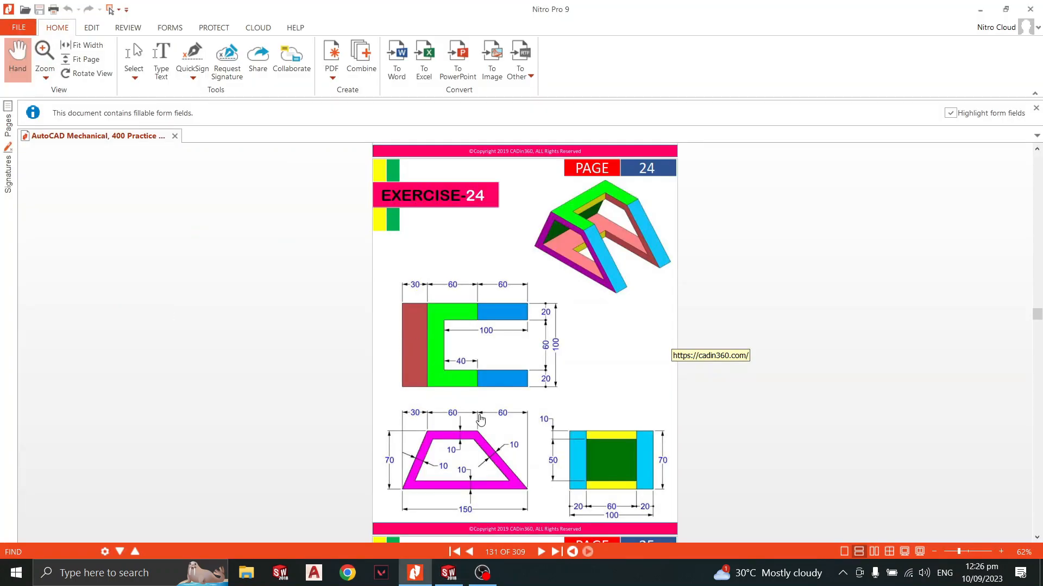
key(alt+Tab)
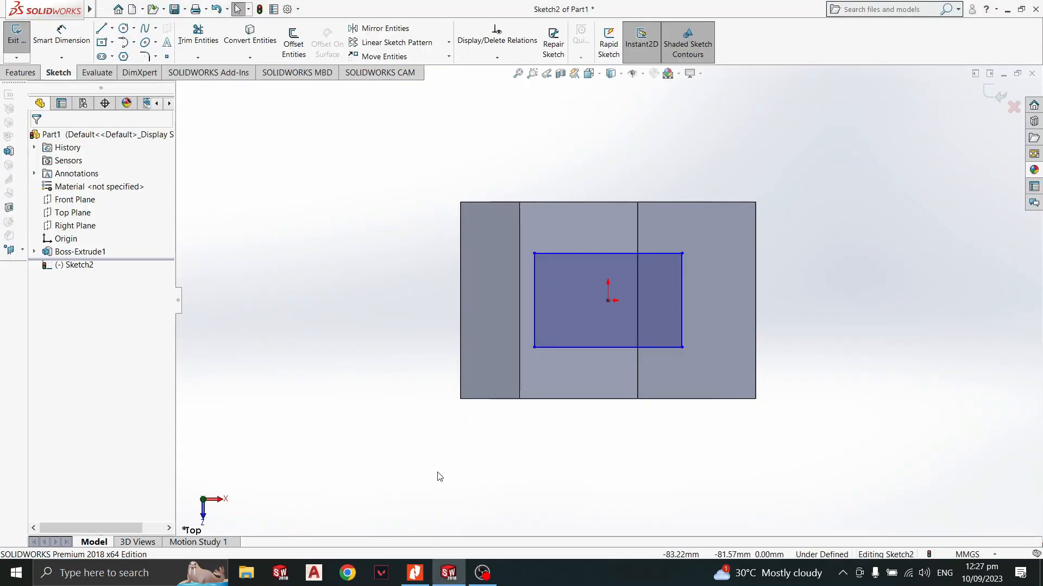
right_drag(416, 498, 448, 434)
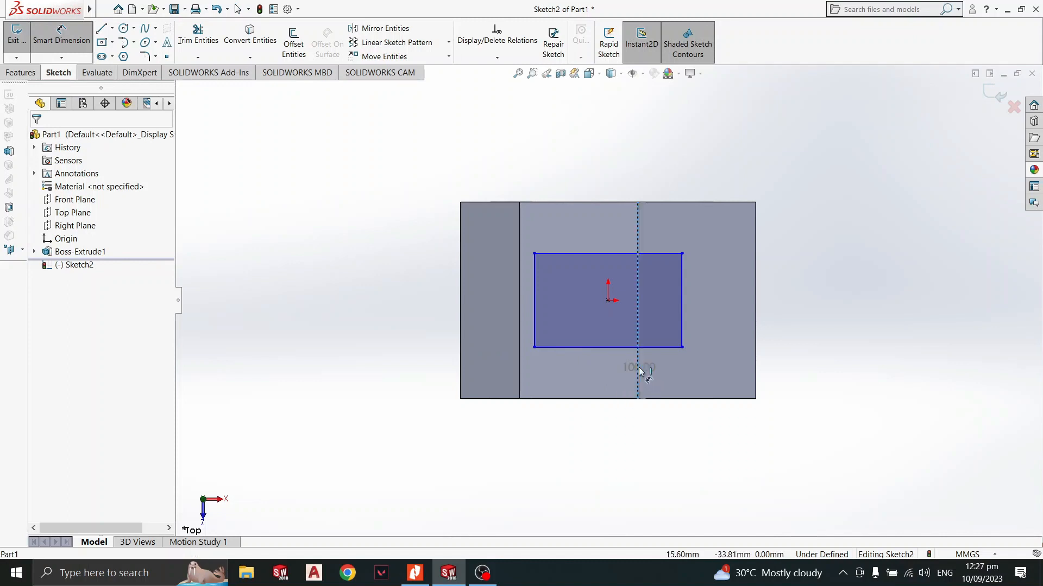
click(536, 332)
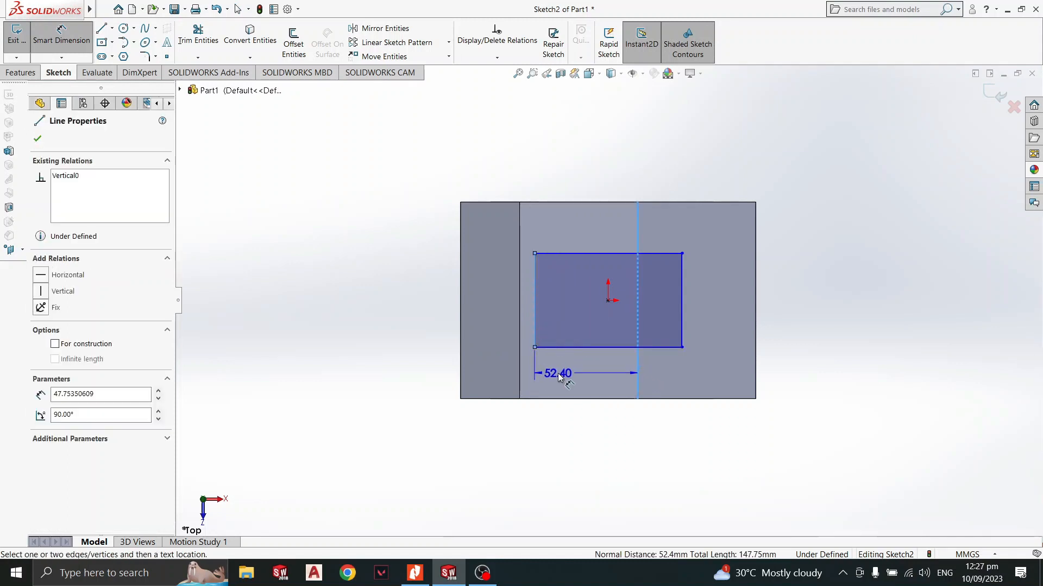
click(565, 372)
text(40)
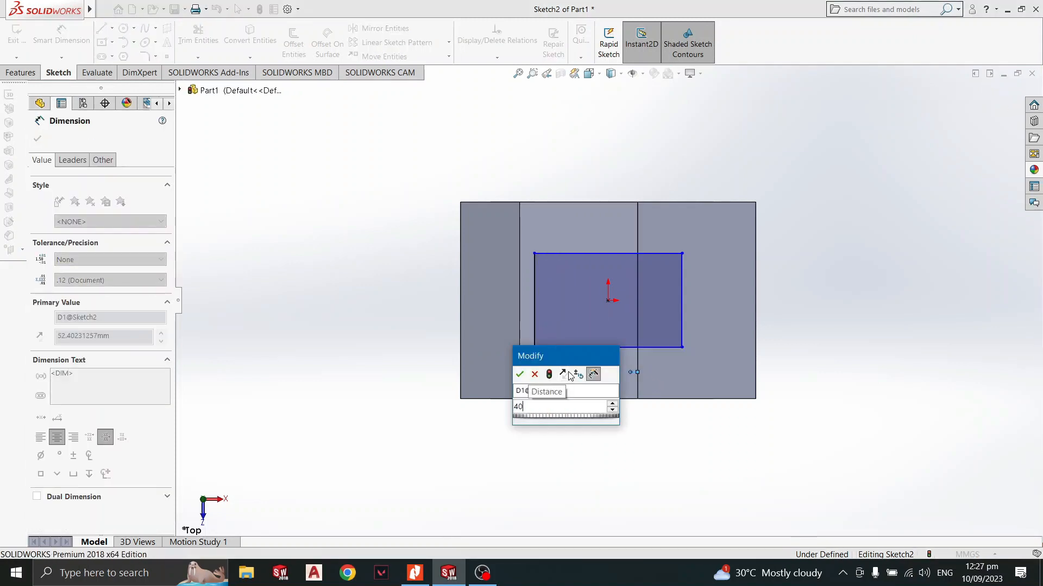
key(Return)
key(Escape)
Recheck the exercise drawing and dimension the distance between the rectangle's left and right sides as 100 mm.
key(alt+Tab)
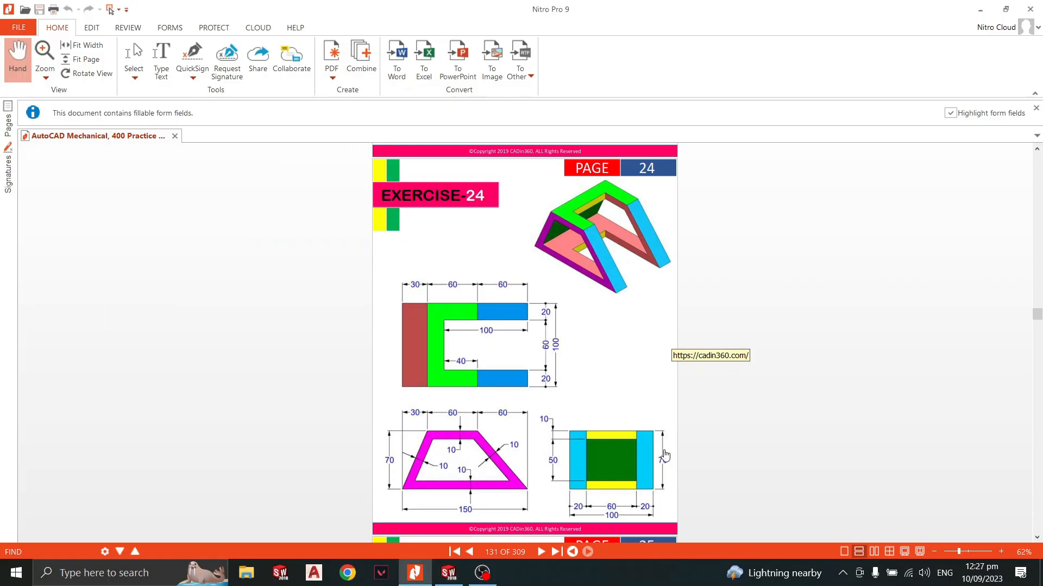
key(alt+Tab)
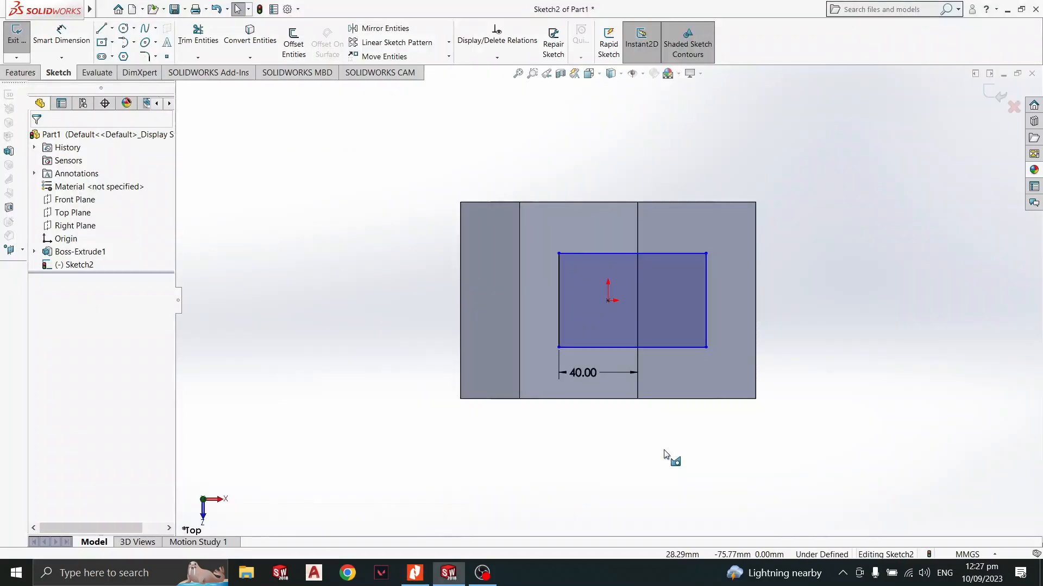
key(alt+Tab)
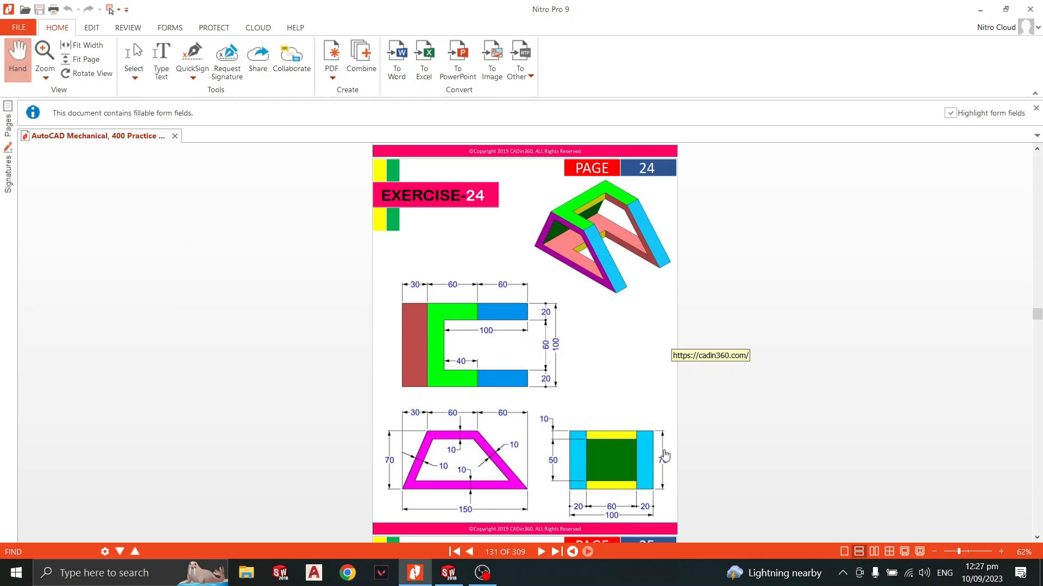
key(alt+Tab)
key(alt+Tab)
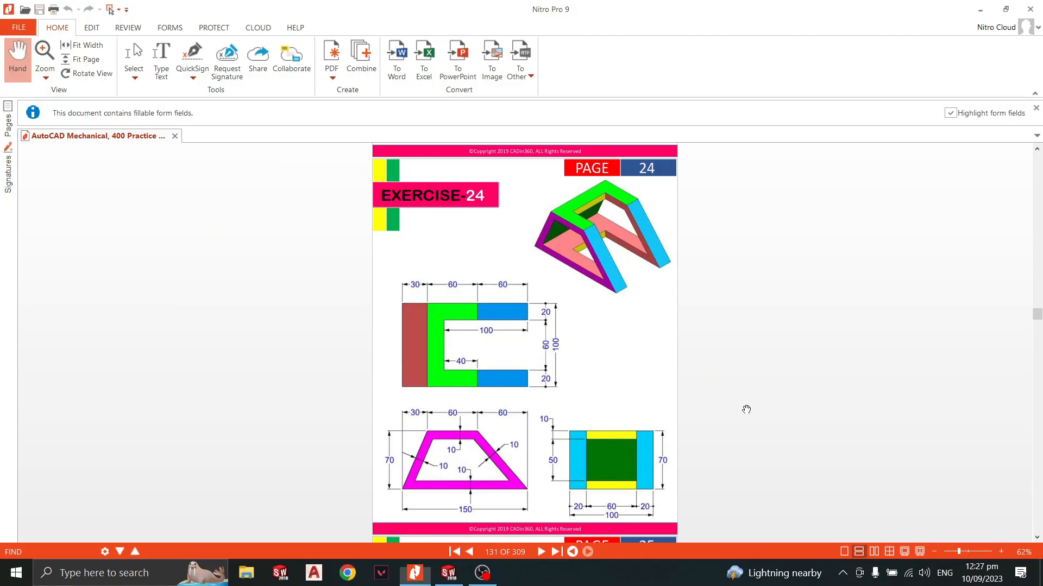
key(alt+Tab)
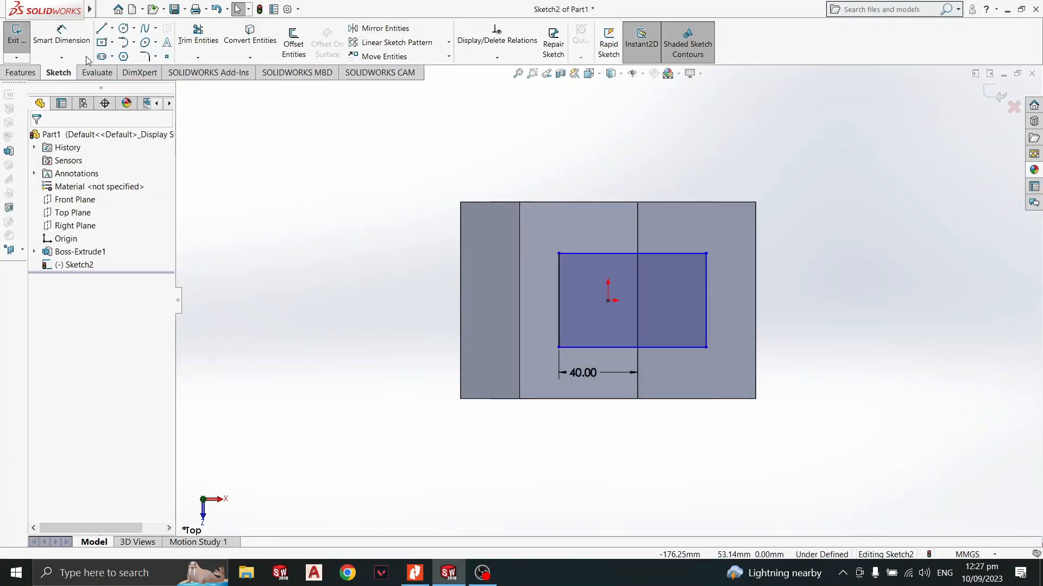
click(61, 37)
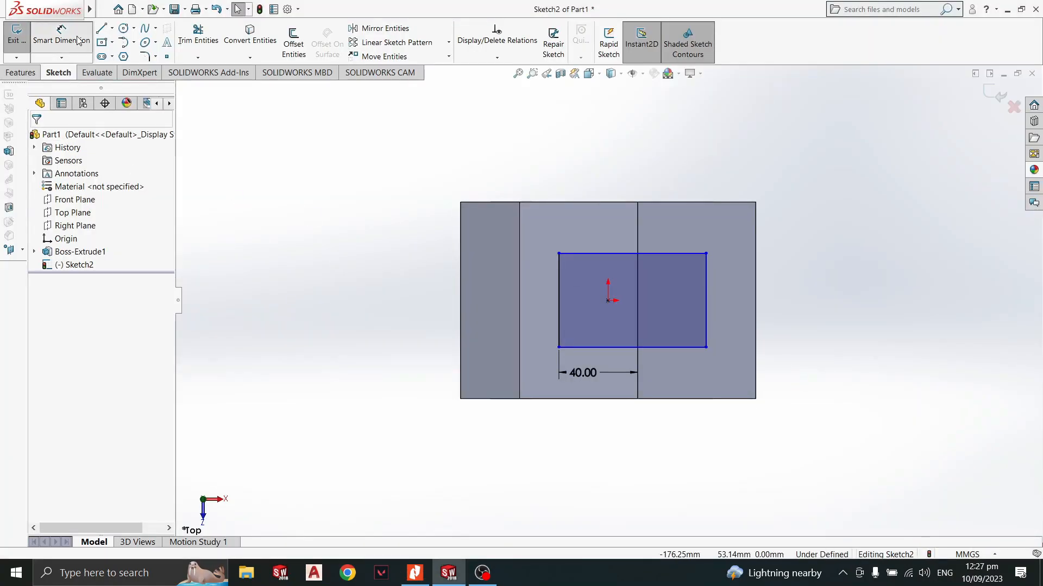
click(559, 273)
click(705, 271)
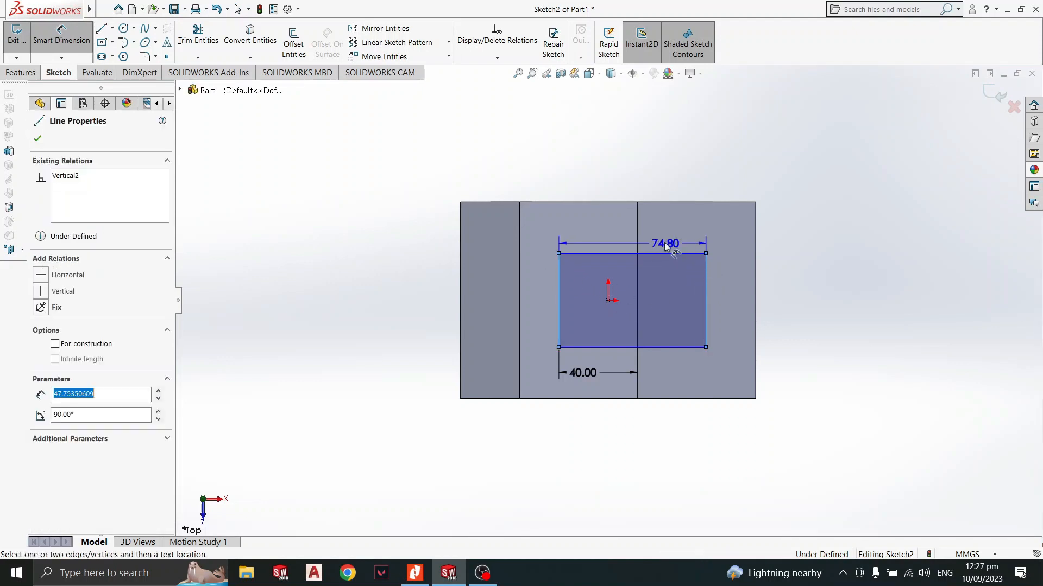
click(664, 221)
text(1)
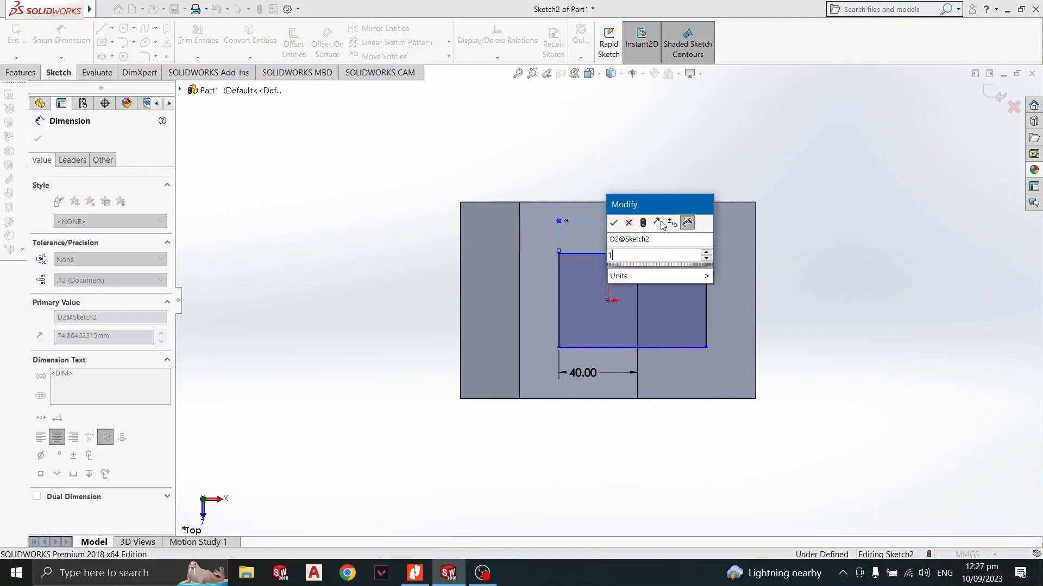
text(00)
key(Return)
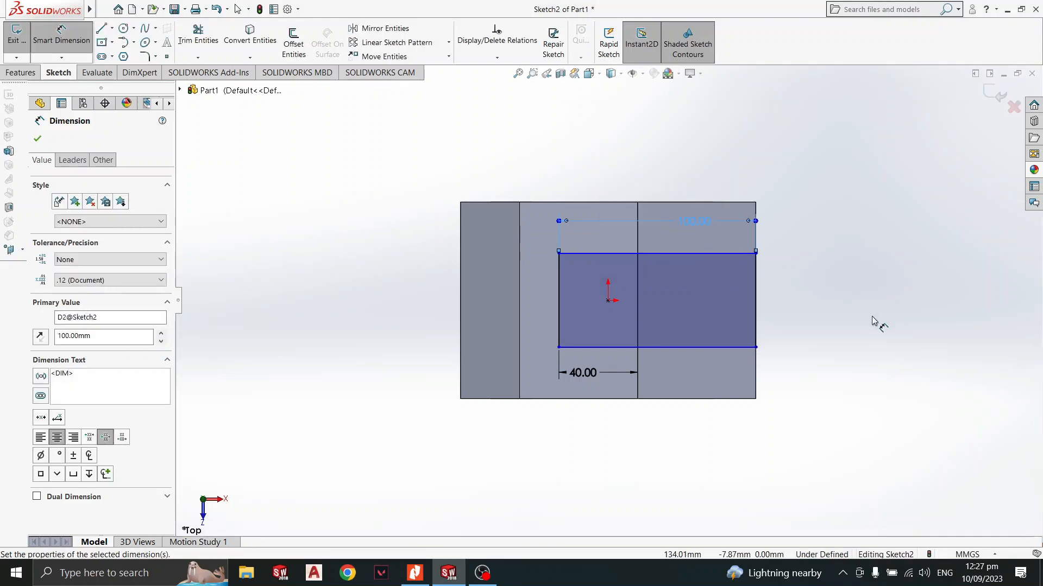
key(Escape)
Check the drawing, dimension the rectangle's right side, try a value of 60 mm, and undo that value change.
key(alt+Tab)
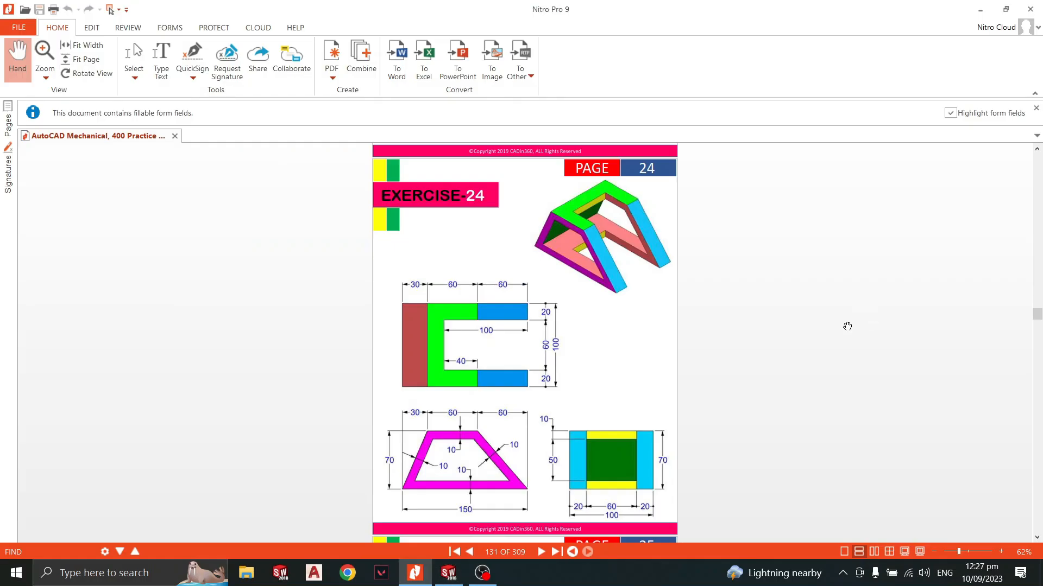
key(alt+Tab)
right_drag(816, 361, 789, 277)
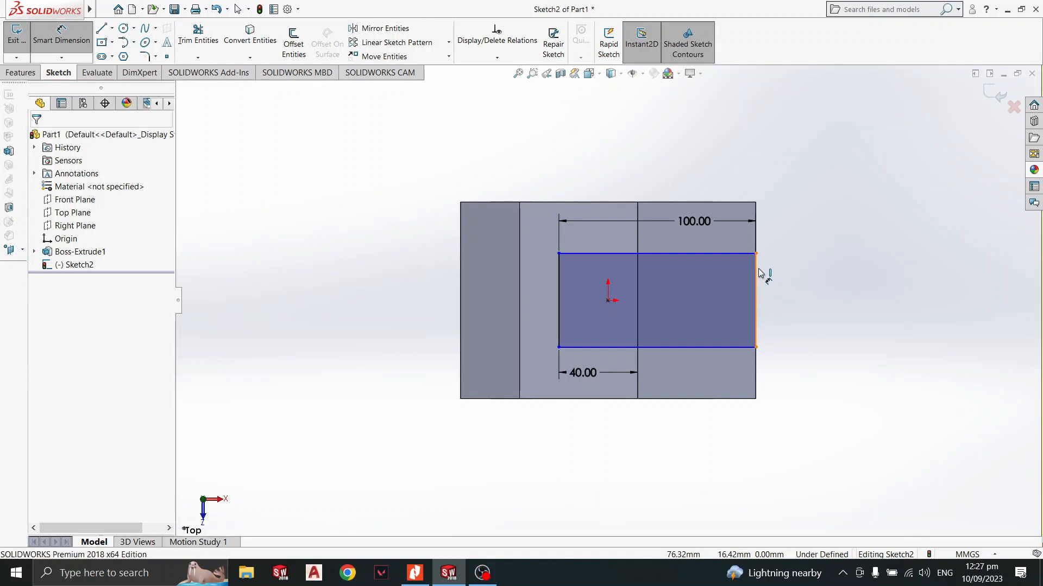
click(760, 273)
click(776, 283)
text(60)
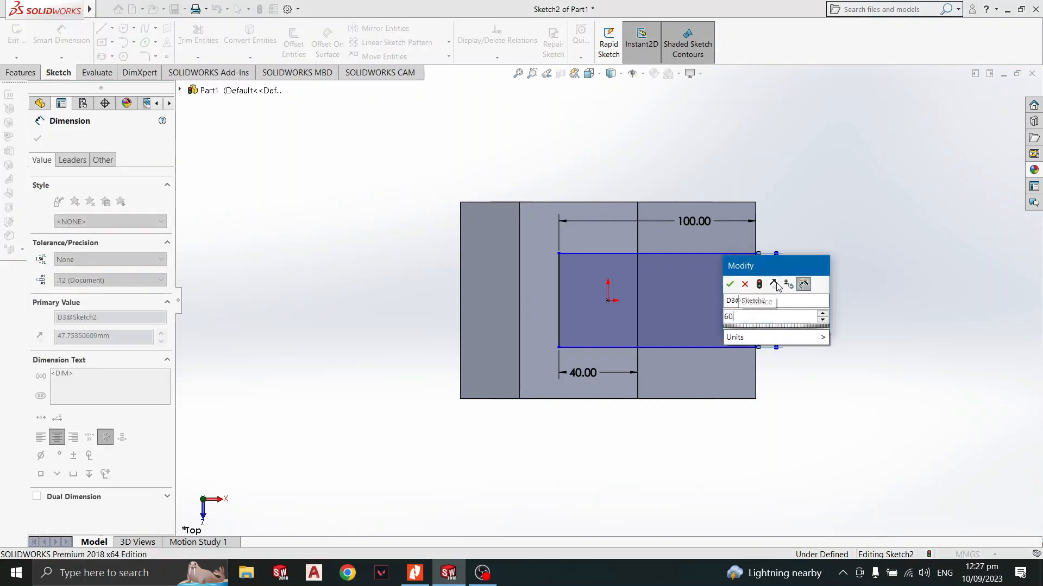
key(Return)
key(Escape)
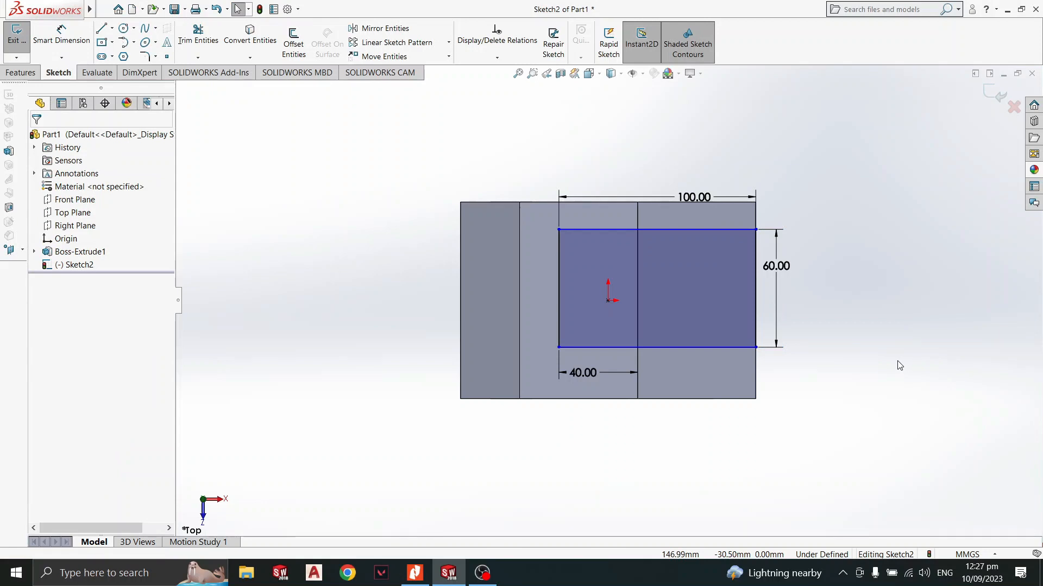
key(ctrl+z)
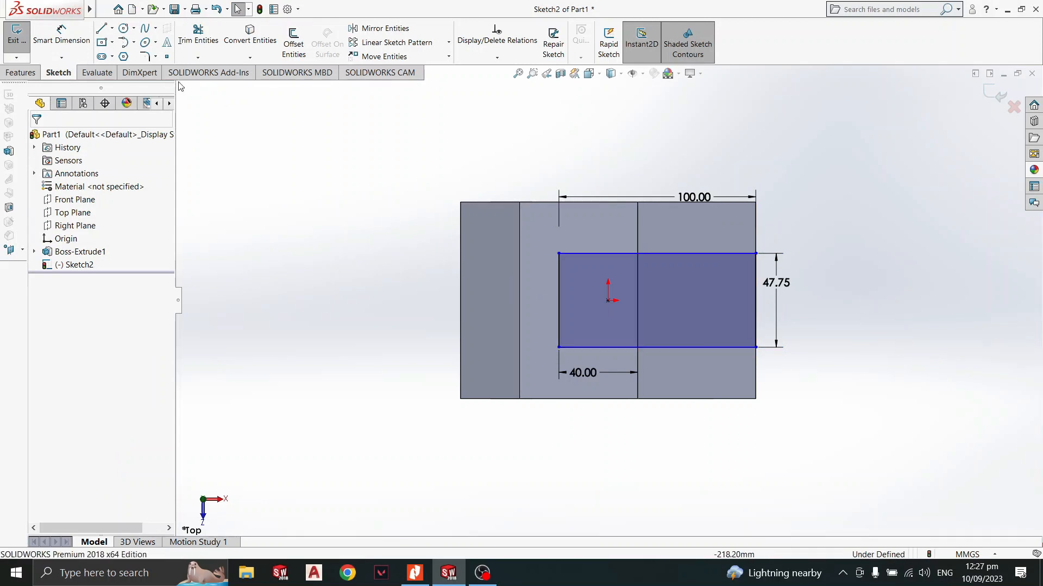
Draw a horizontal centerline across the rectangle, joining the midpoints of its left and right sides.
click(112, 27)
click(130, 52)
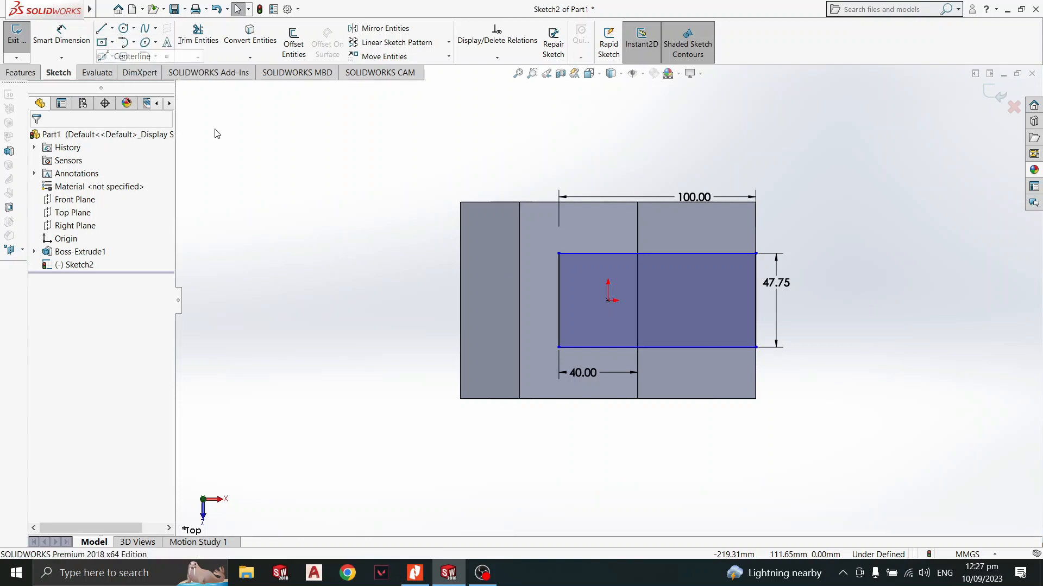
click(559, 300)
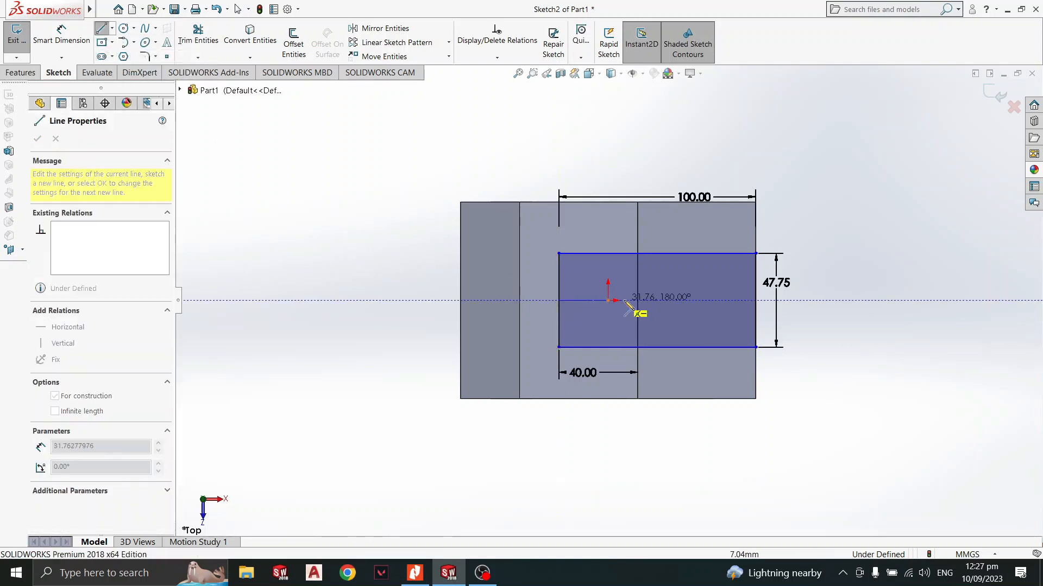
click(756, 301)
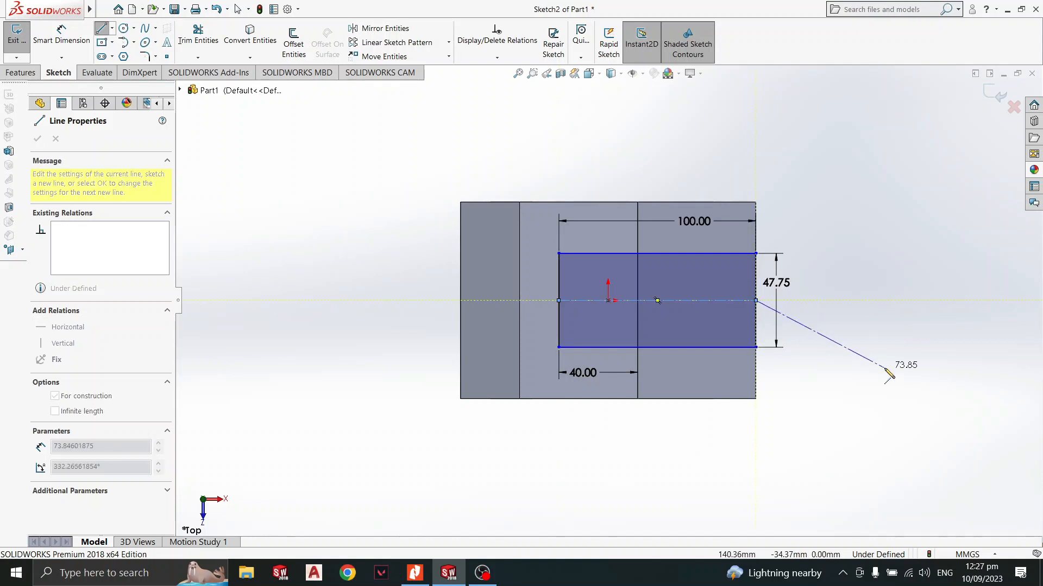
key(Escape)
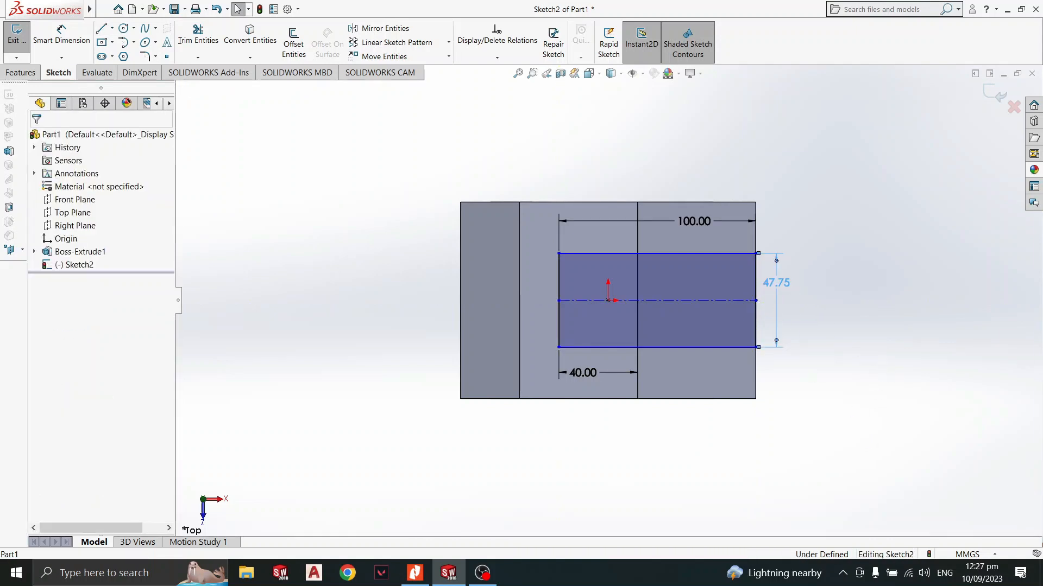
Try a height of 60 mm for the rectangle and undo that value change.
double_click(781, 282)
text(60)
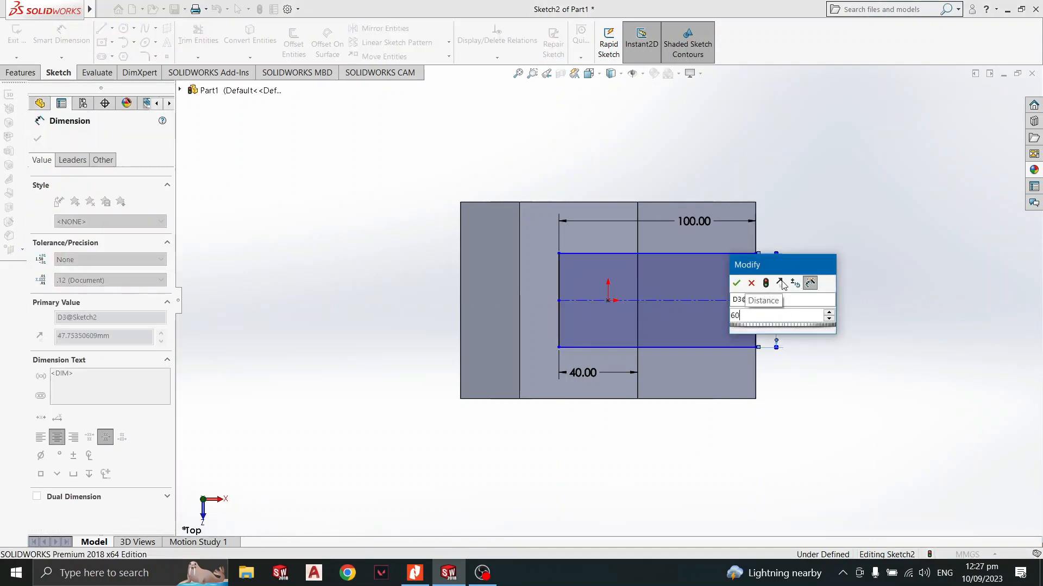
key(Return)
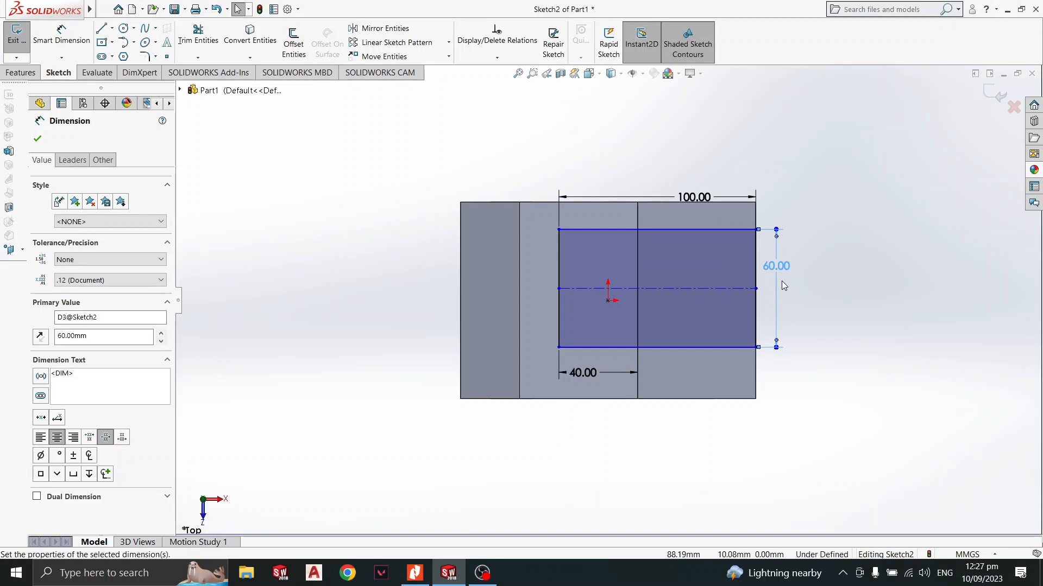
key(ctrl+z)
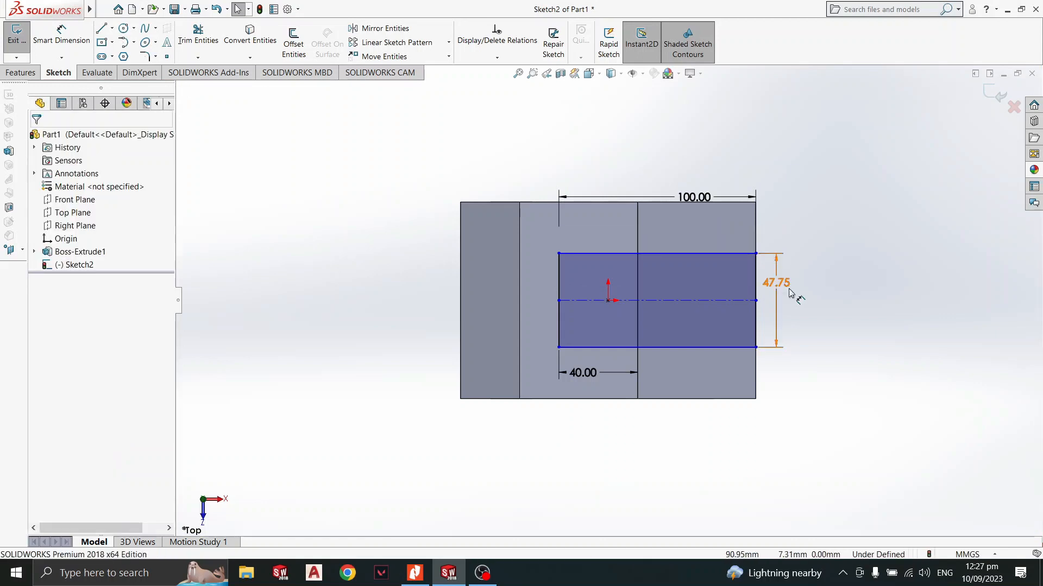
Add a Coincident relation between the rectangle's horizontal centerline and the sketch origin.
click(695, 300)
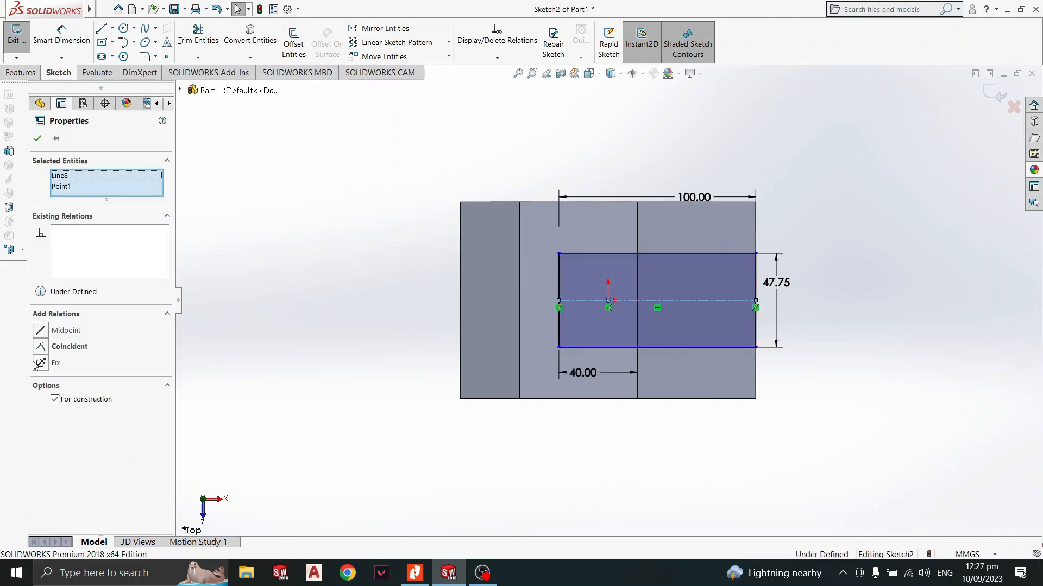
click(40, 351)
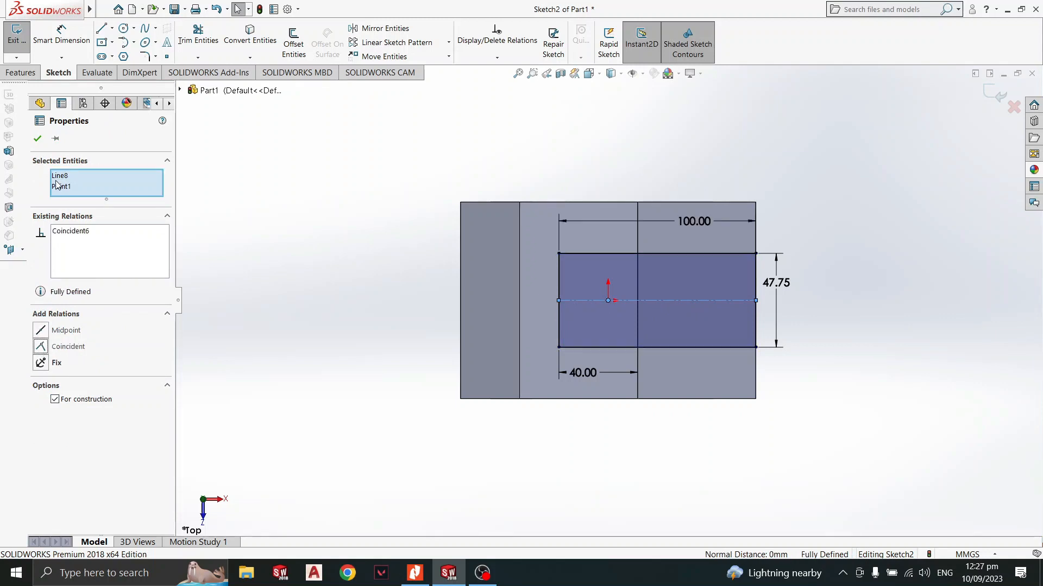
click(37, 138)
Set the rectangle's vertical height dimension to 60 mm.
double_click(776, 282)
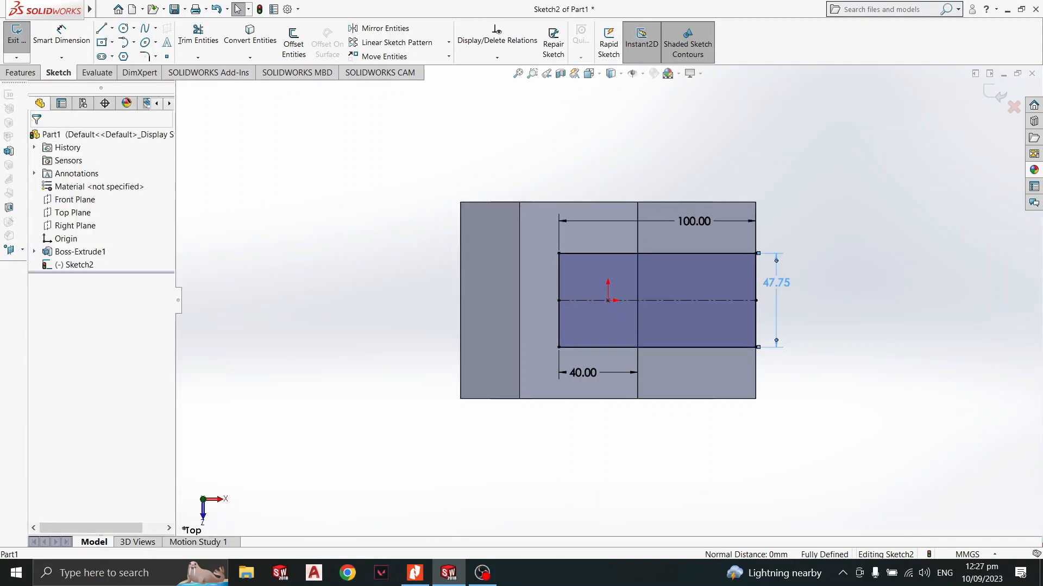
text(60)
key(Return)
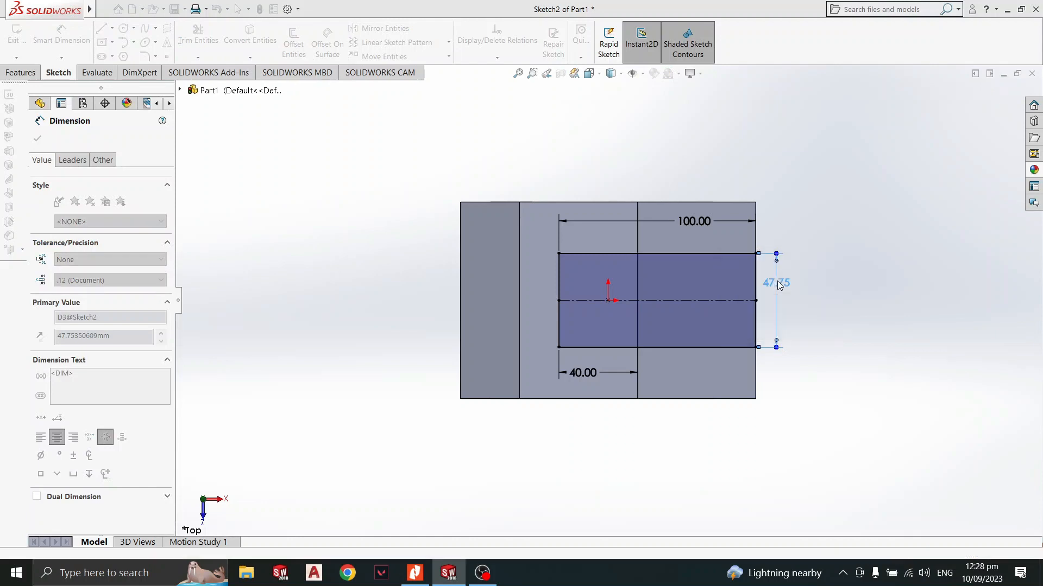
Extrude-cut the rectangle through the hollow trapezoid with the Up To Surface end condition, ending at the part's bottom face.
scroll(845, 362, up, 2)
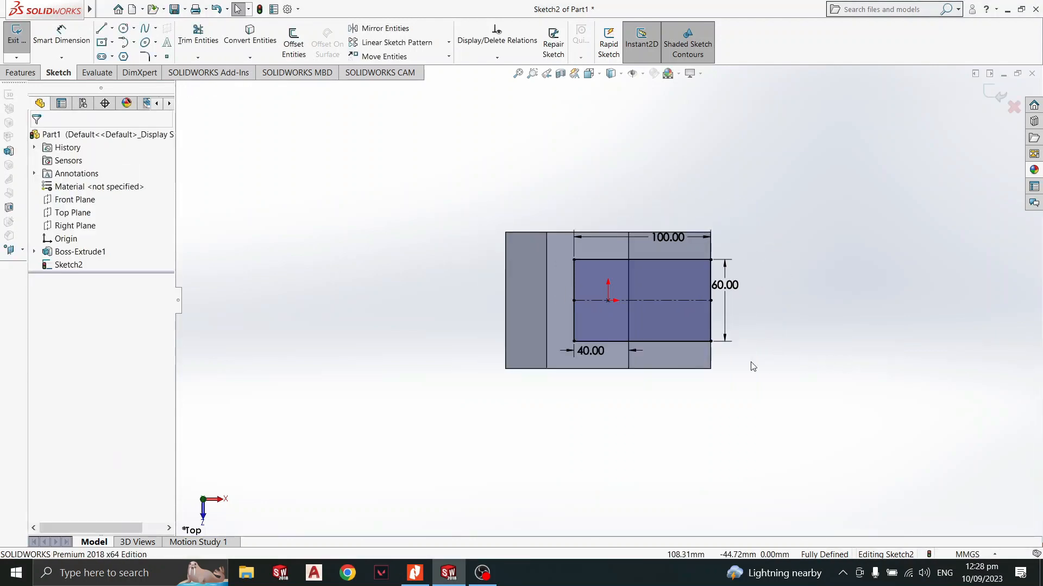
scroll(751, 364, down, 1)
middle_drag(559, 372, 532, 206)
click(10, 73)
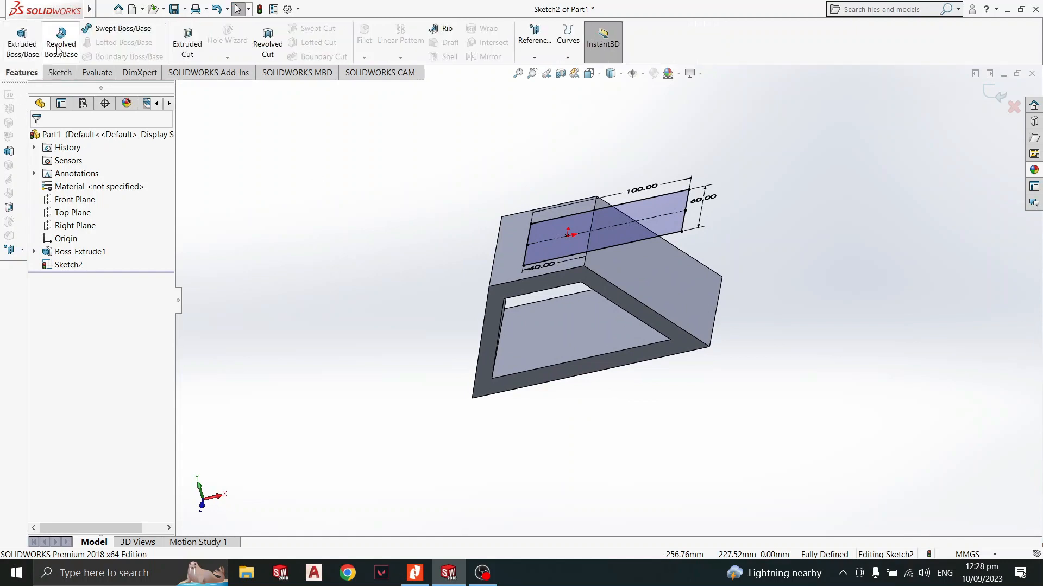
click(187, 42)
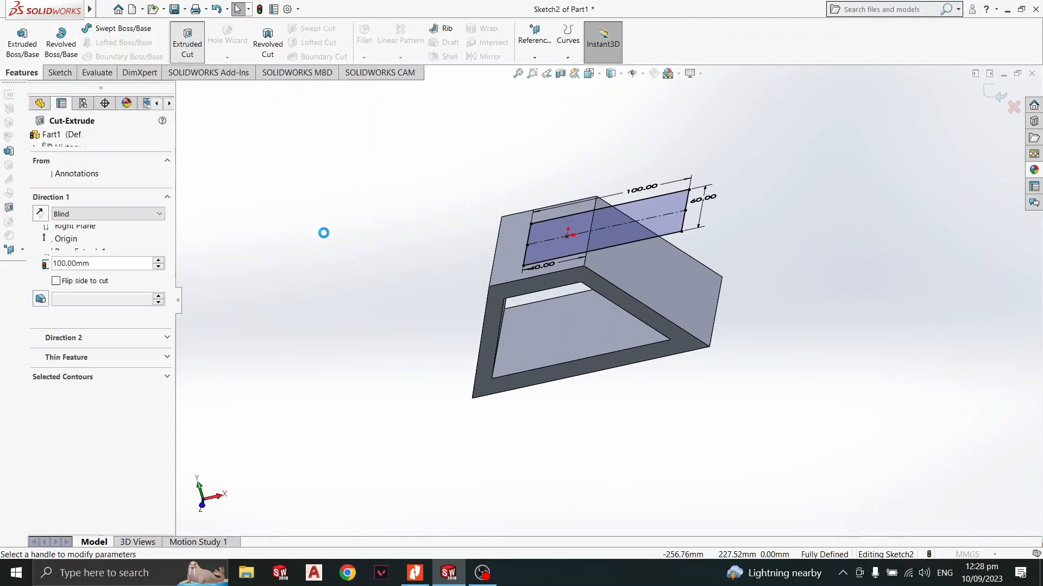
click(108, 214)
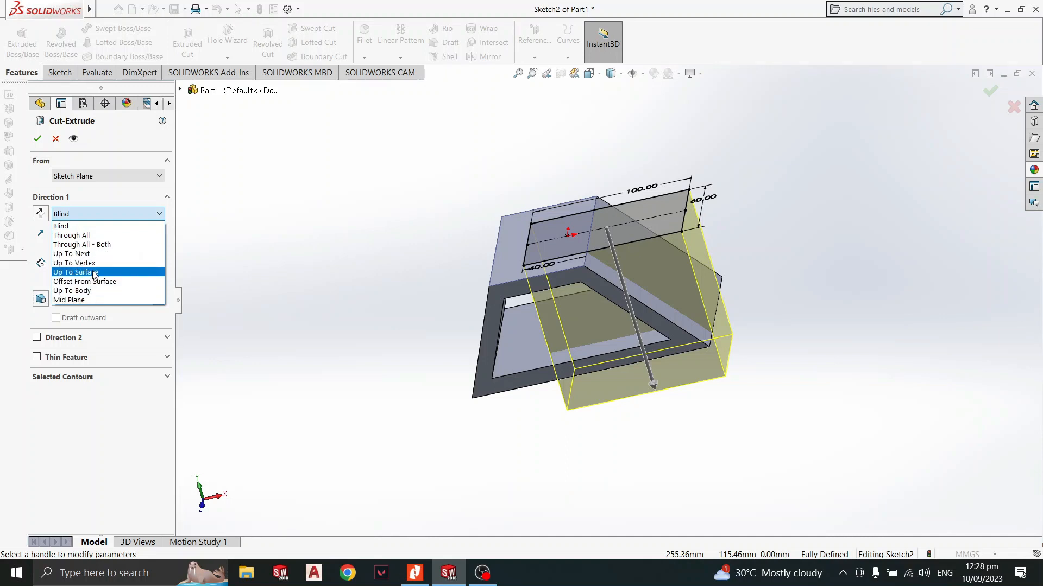
click(82, 272)
middle_drag(507, 357, 501, 263)
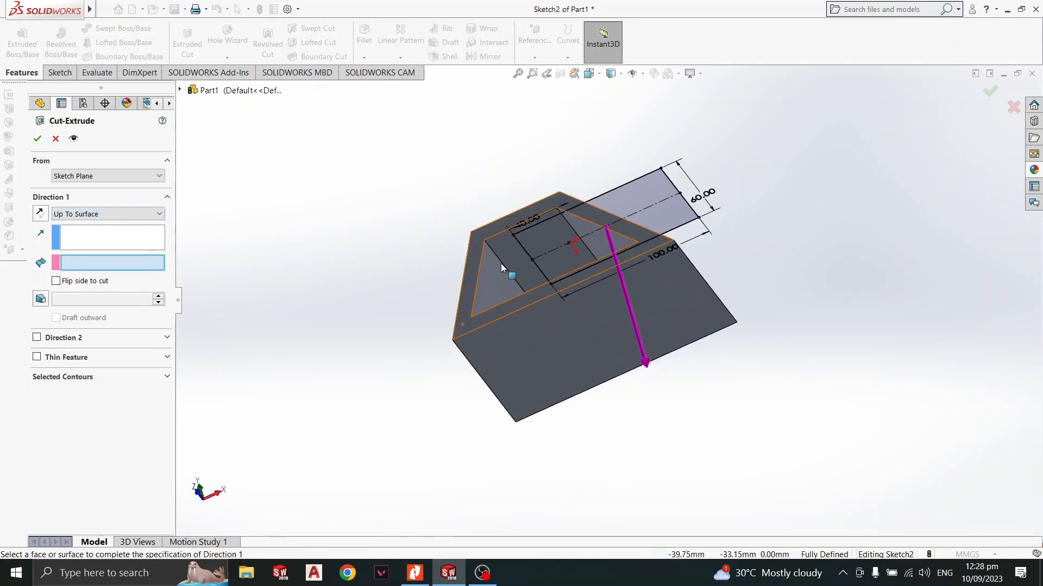
click(559, 341)
mouse_move(549, 332)
middle_down()
mouse_move(565, 403)
mouse_move(582, 356)
mouse_move(484, 488)
middle_up()
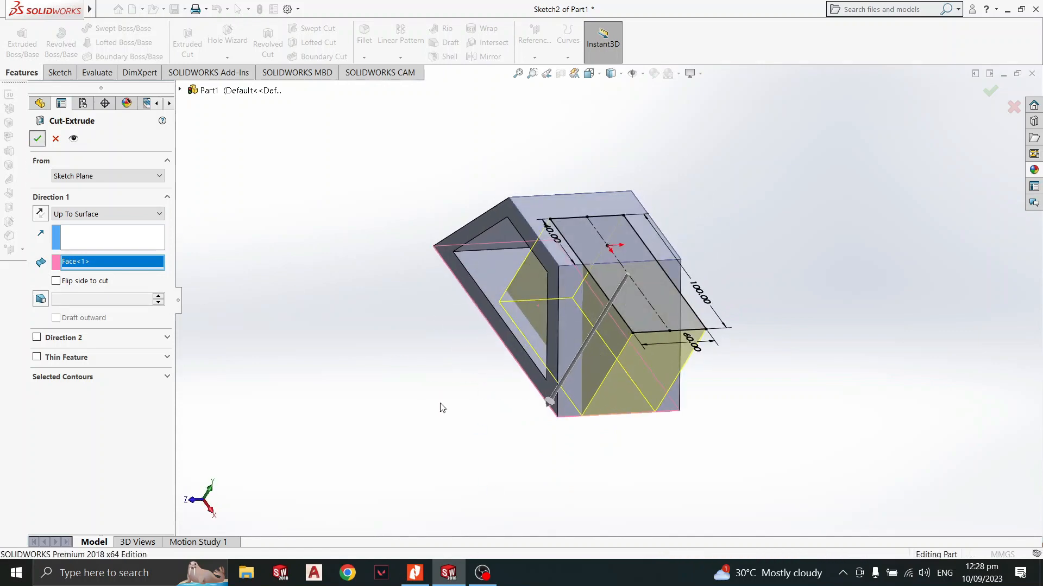
middle_drag(439, 408, 608, 353)
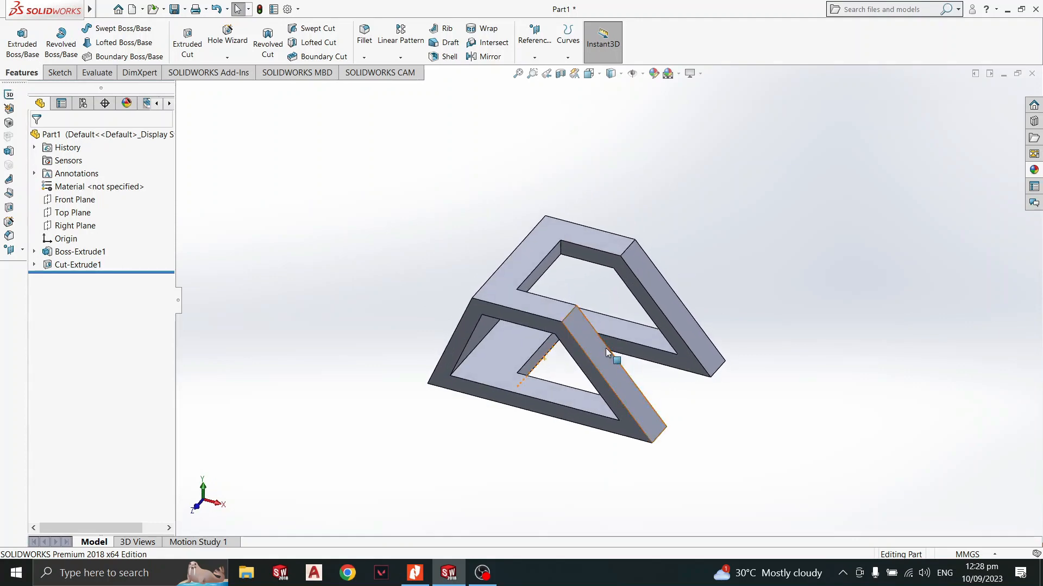
Check the exercise drawing and apply a brown appearance colour from the standard swatches to the whole part.
key(alt+Tab)
key(alt+Tab)
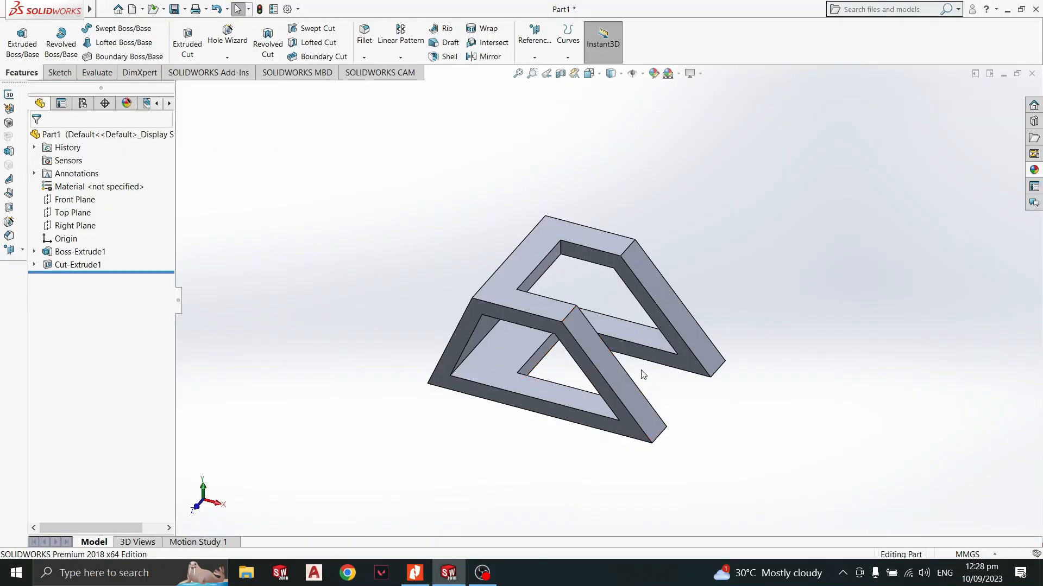
middle_drag(538, 344, 579, 383)
scroll(641, 238, down, 2)
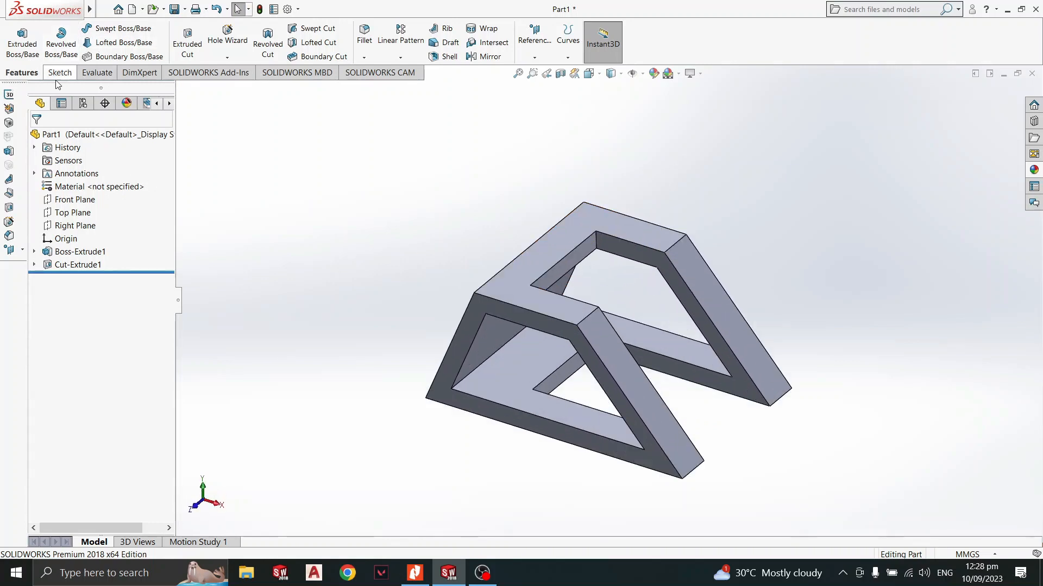
right_click(72, 140)
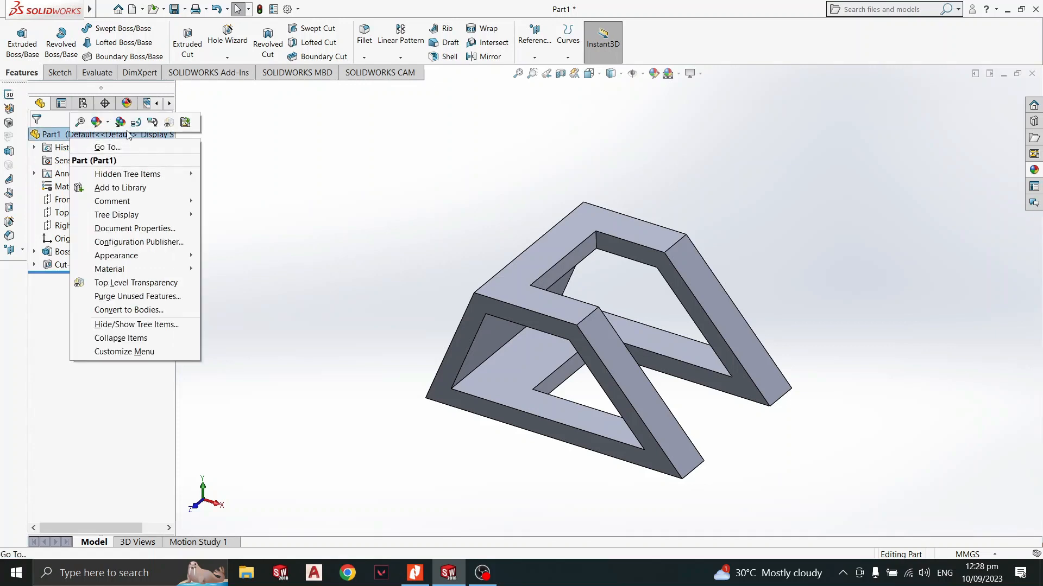
click(107, 128)
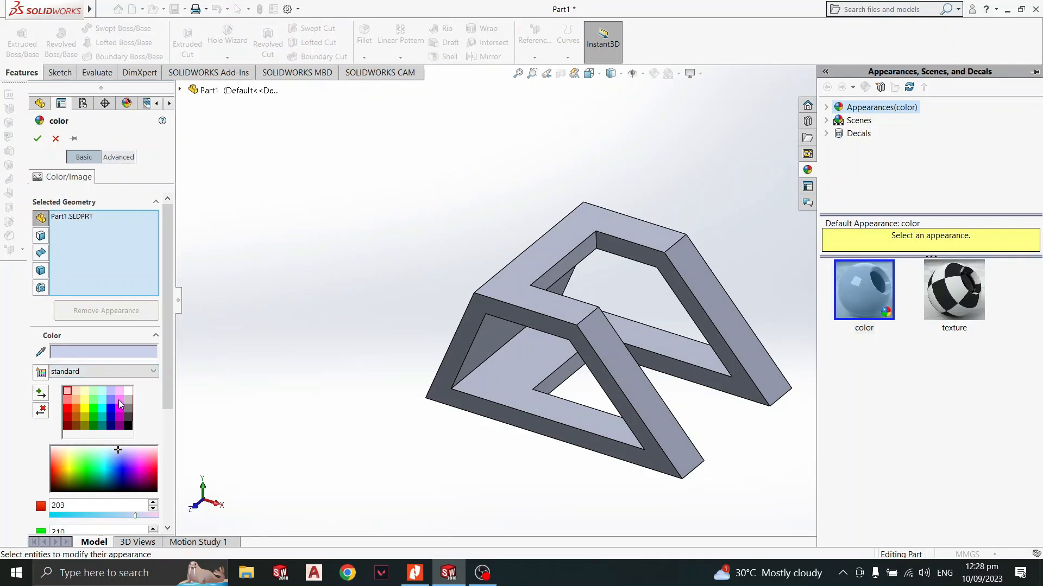
click(75, 419)
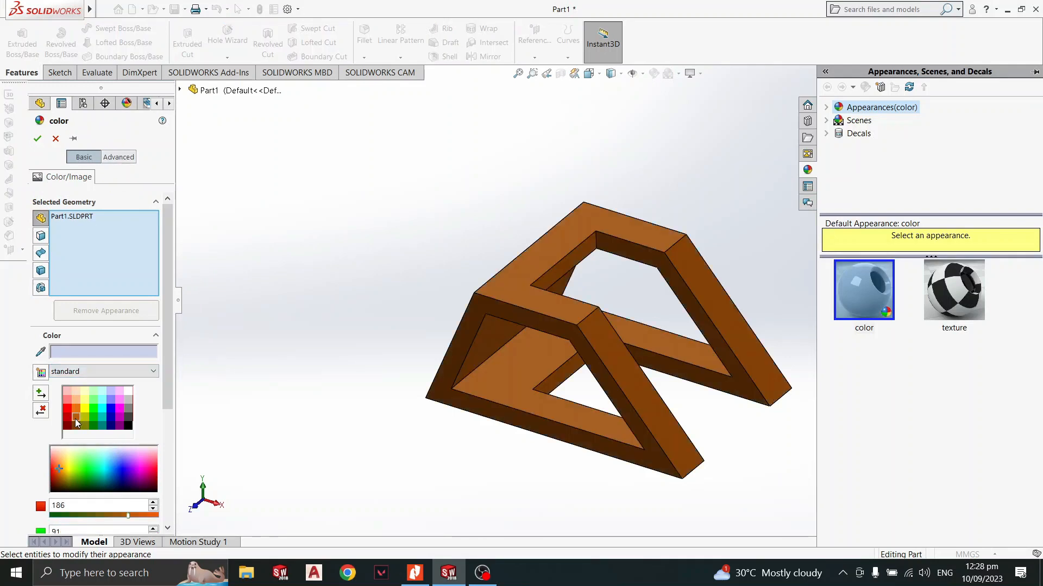
click(37, 140)
Examine the coloured part from several angles and compare its shape with the Exercise-24 drawing.
middle_drag(547, 353, 400, 401)
scroll(619, 308, up, 3)
click(704, 296)
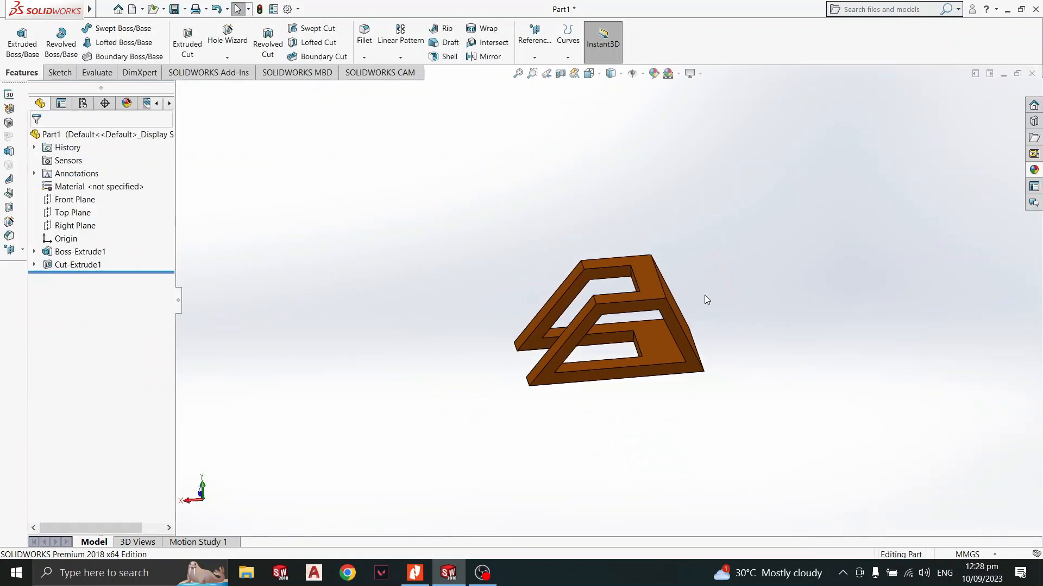
middle_drag(705, 300, 475, 295)
key(alt+Tab)
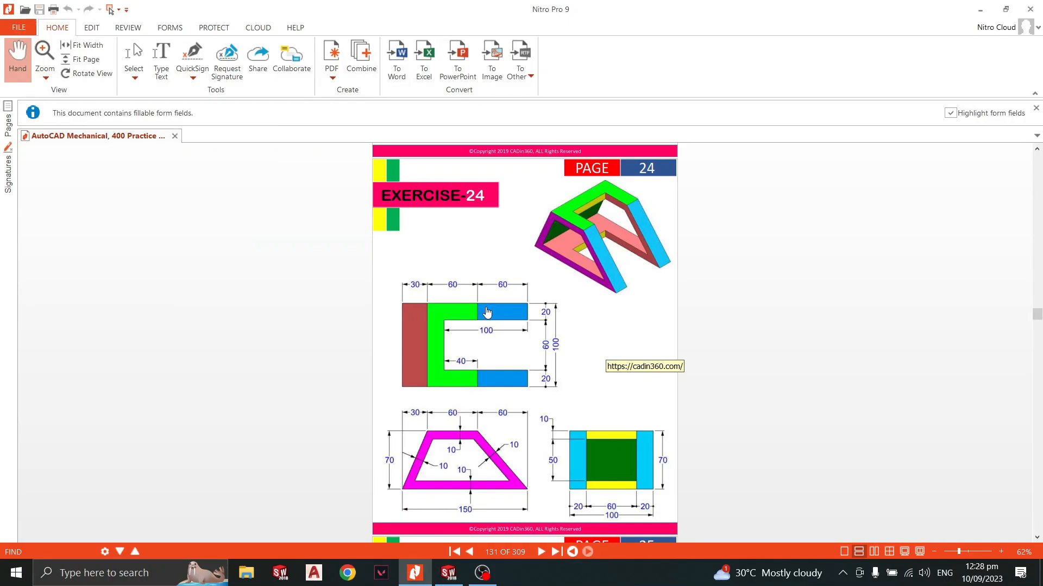
key(alt+Tab)
middle_drag(542, 321, 449, 372)
scroll(607, 349, down, 2)
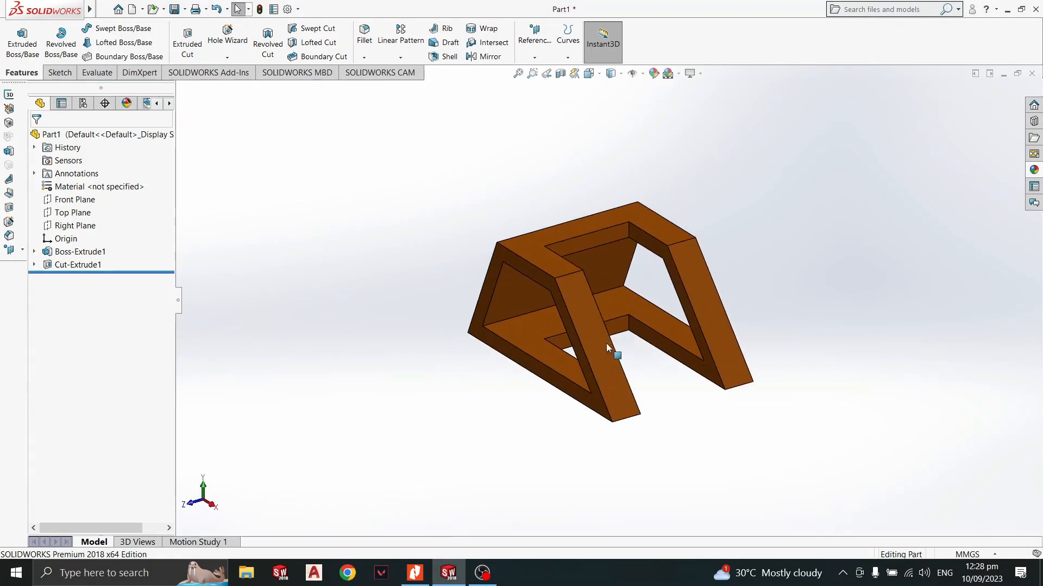
click(483, 573)
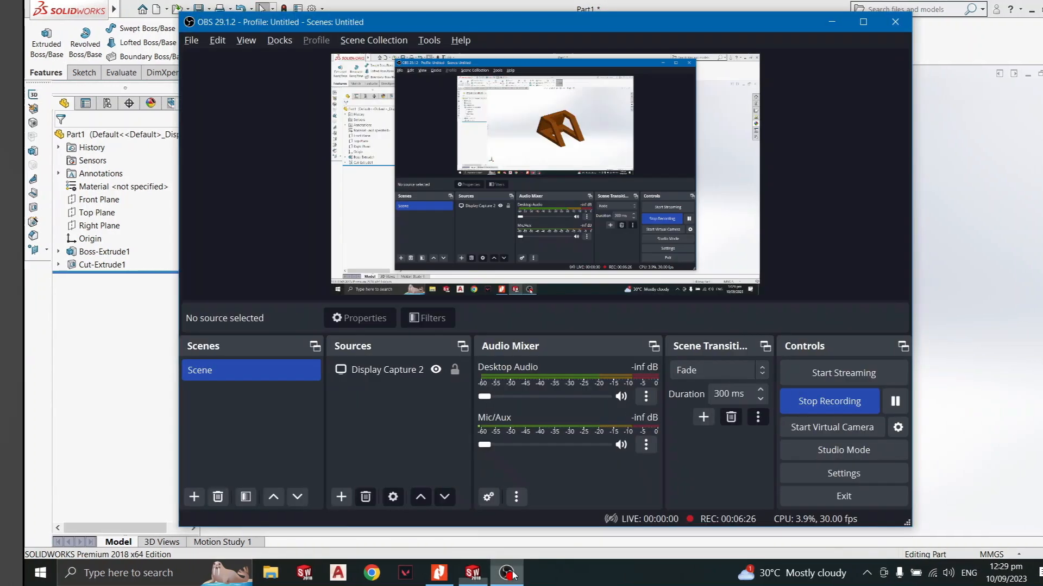